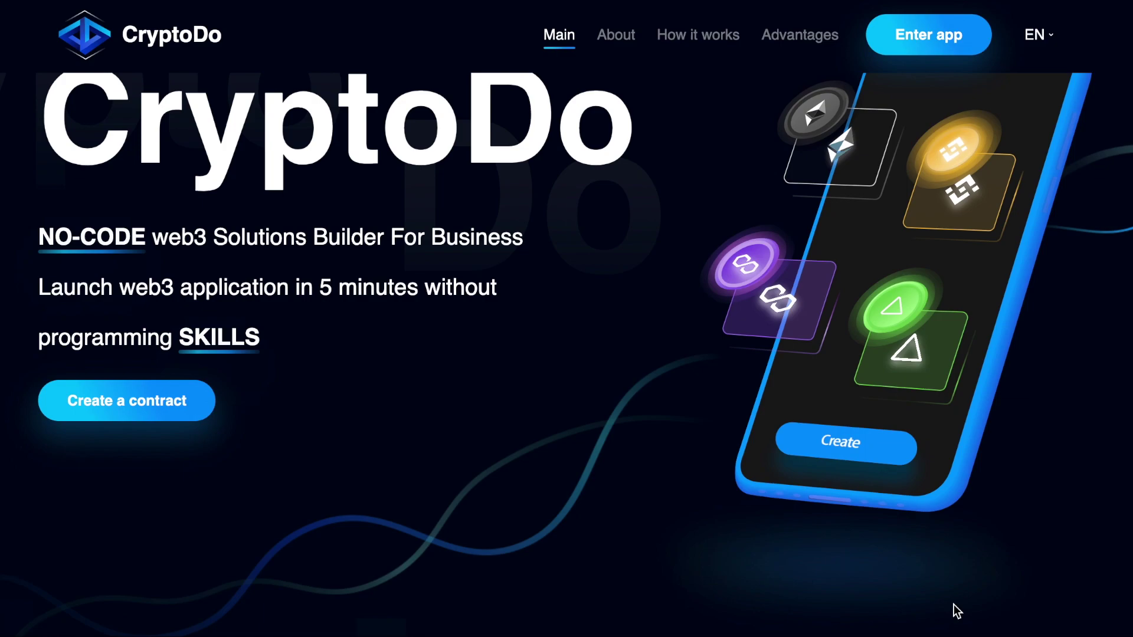
# Scroll down through the About, Tokenomics and Team sections, then back up to the supported blockchains
pyautogui.scroll(-5, 954, 604)
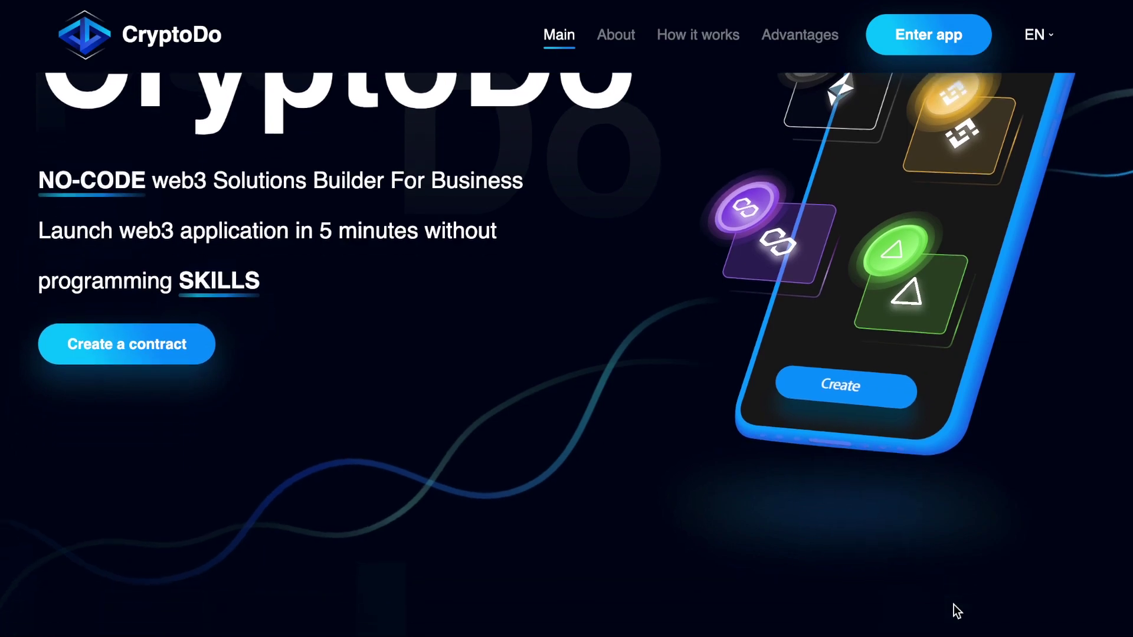
pyautogui.scroll(-15, 954, 605)
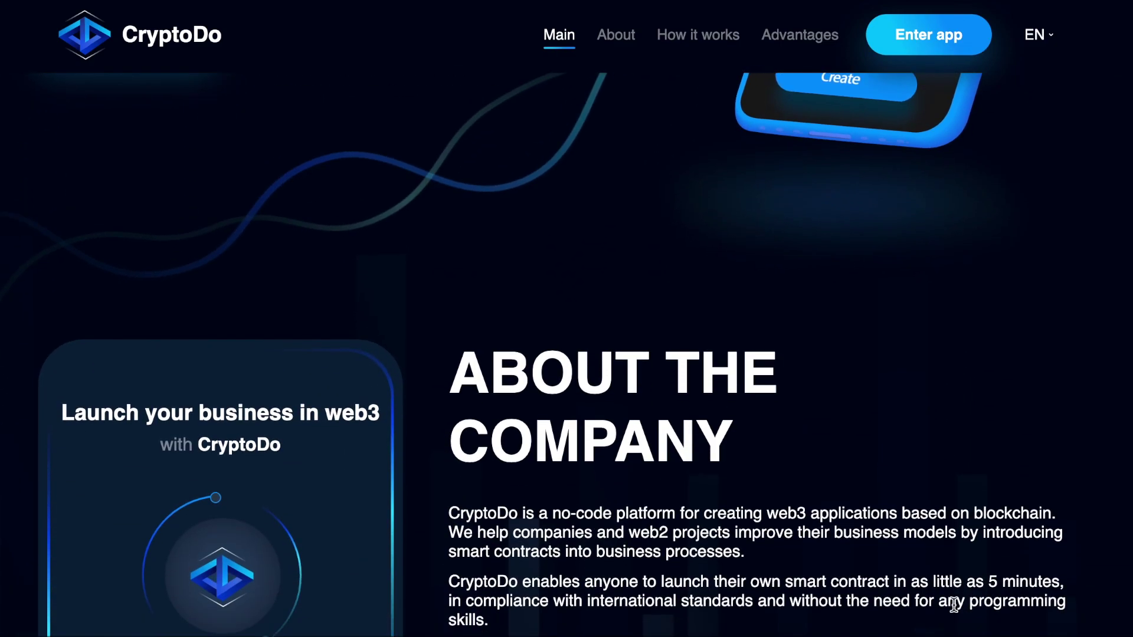
pyautogui.scroll(-20, 954, 604)
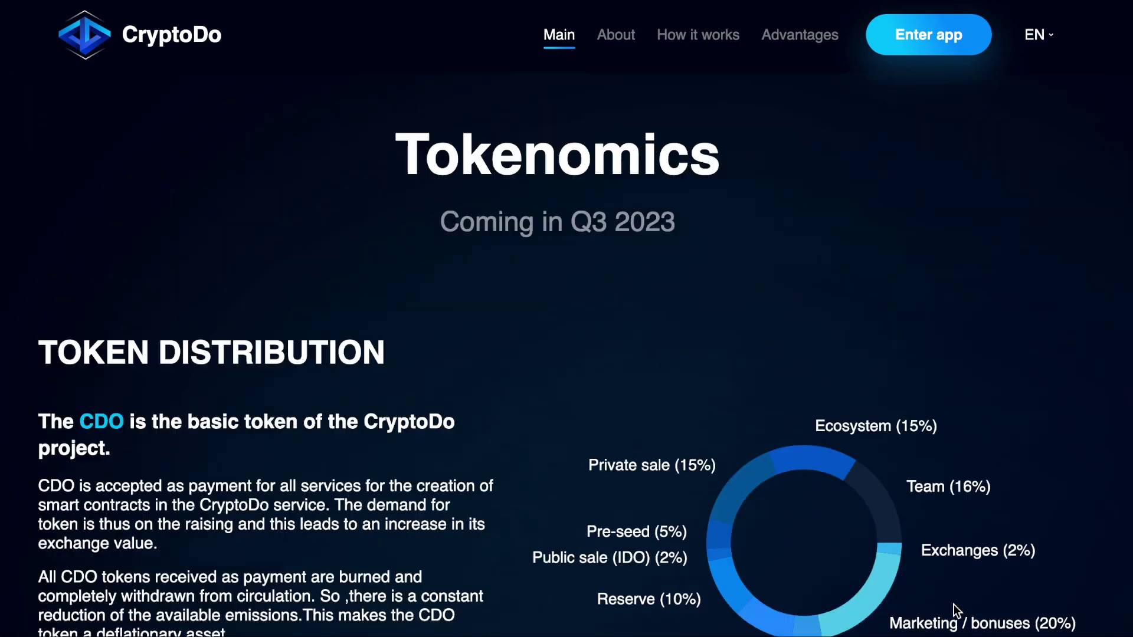
pyautogui.scroll(-12, 953, 604)
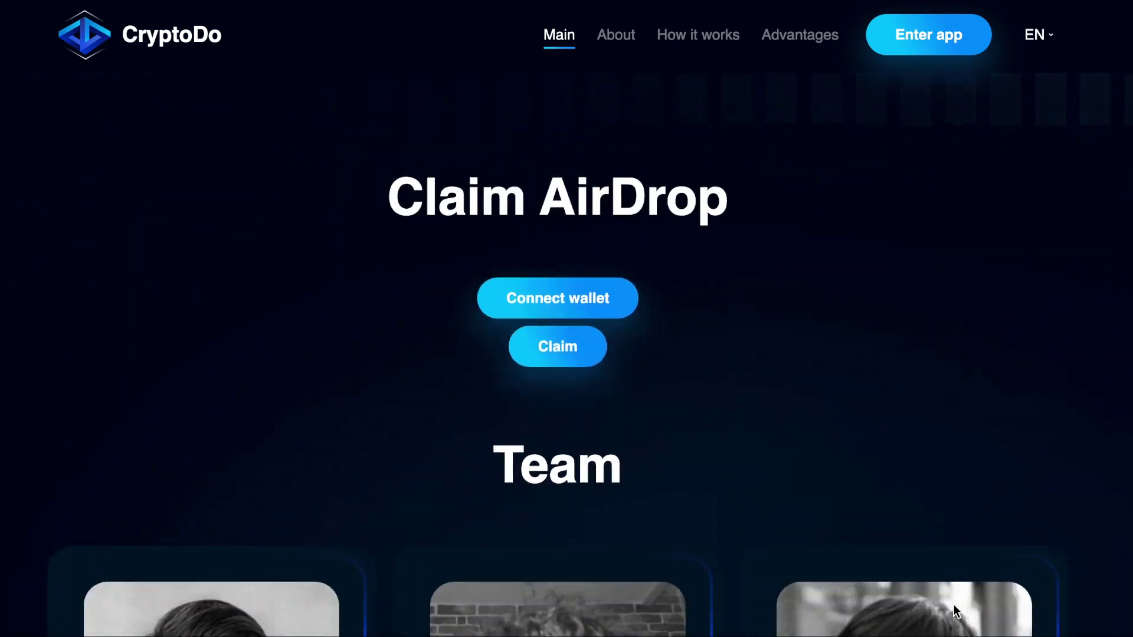
pyautogui.scroll(15, 956, 609)
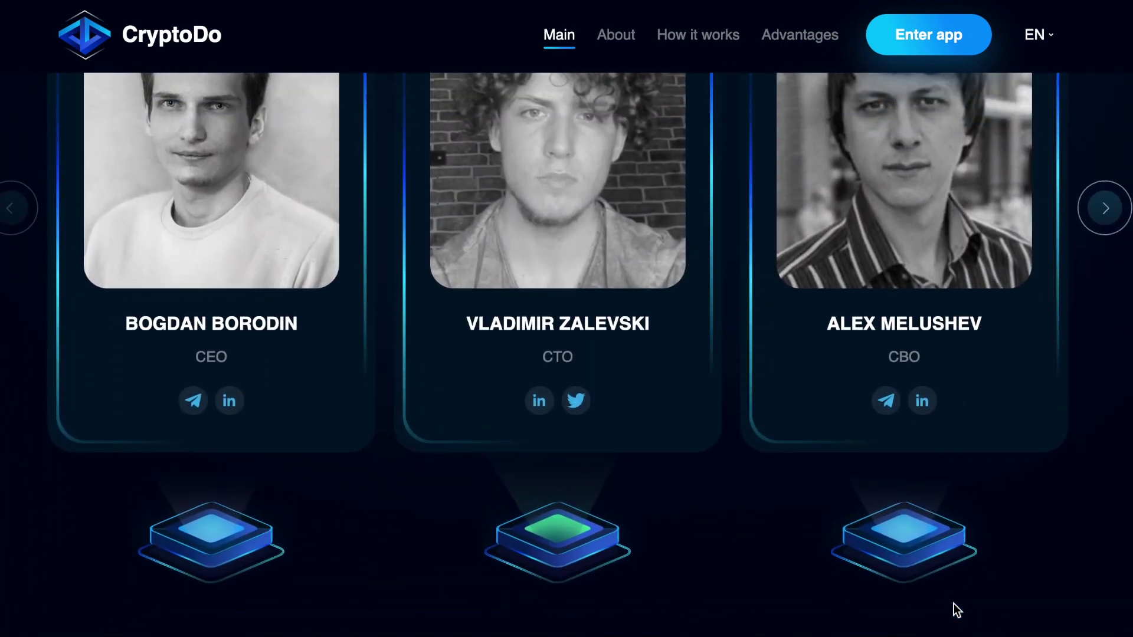
pyautogui.scroll(20, 954, 604)
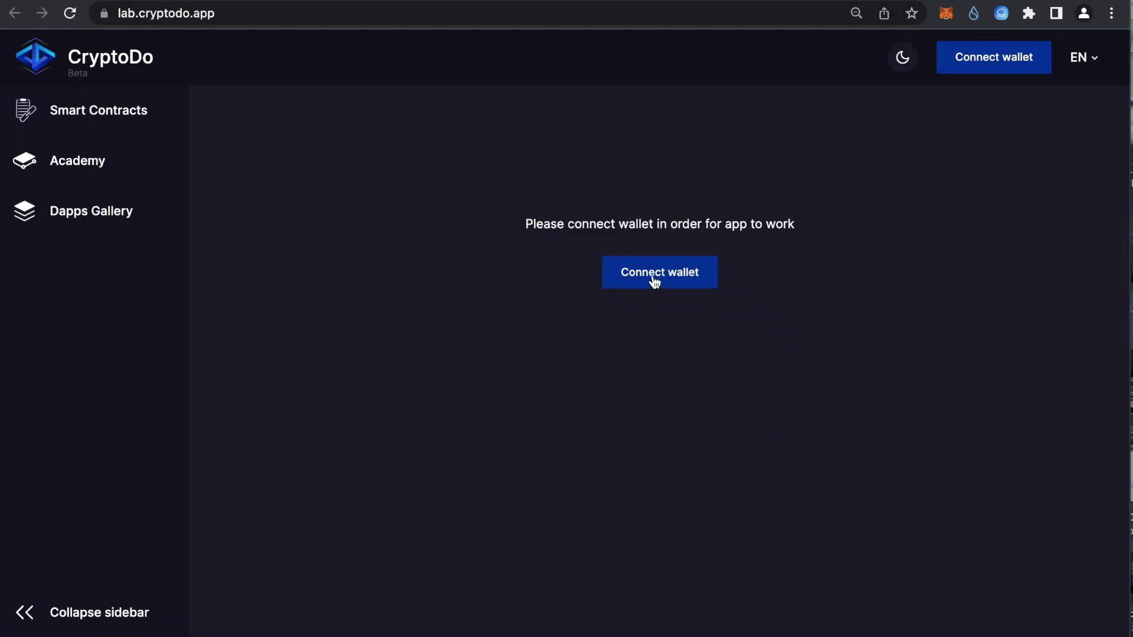
# Connect the MetaMask wallet, sign the authentication message, and open the Create contract form
pyautogui.click(655, 280)
pyautogui.click(511, 377)
pyautogui.click(1049, 468)
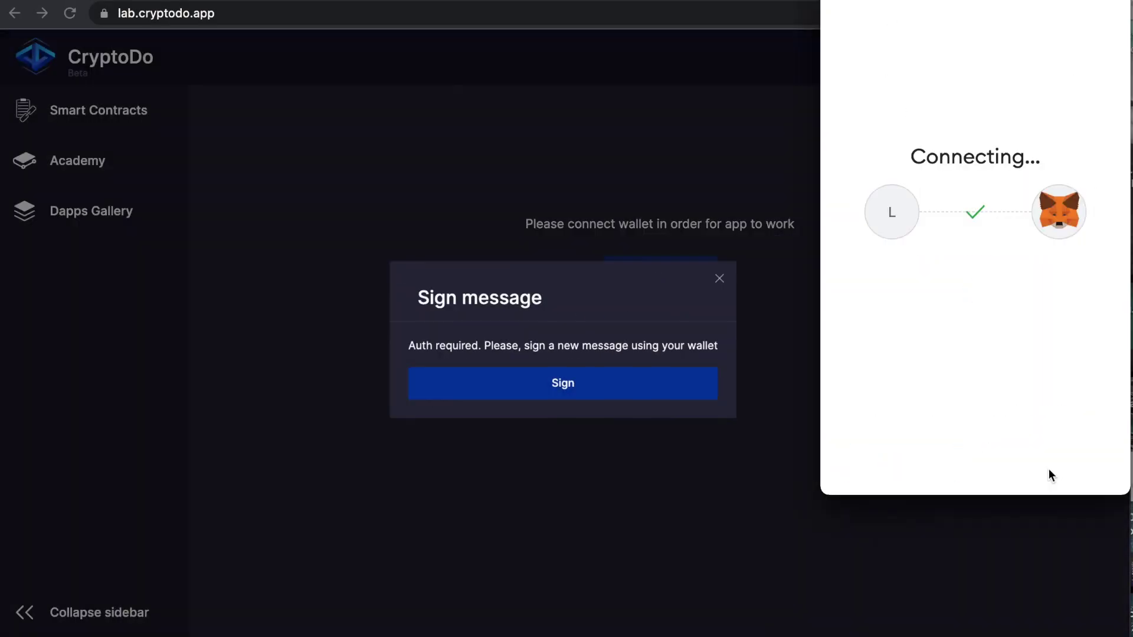
pyautogui.click(573, 384)
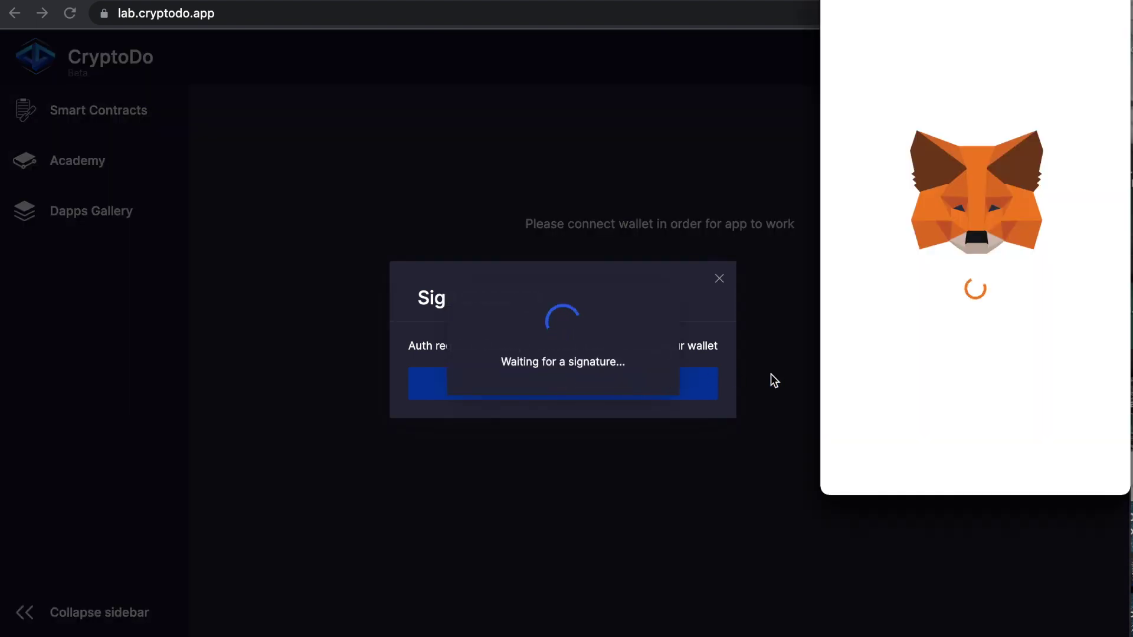
pyautogui.click(1033, 456)
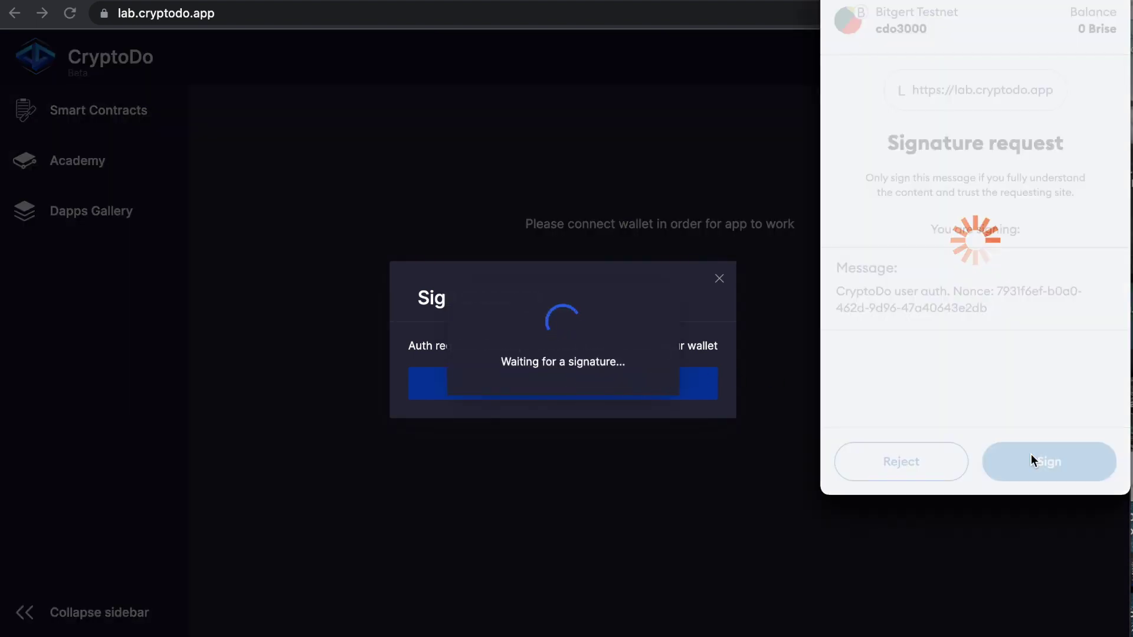
pyautogui.click(1027, 159)
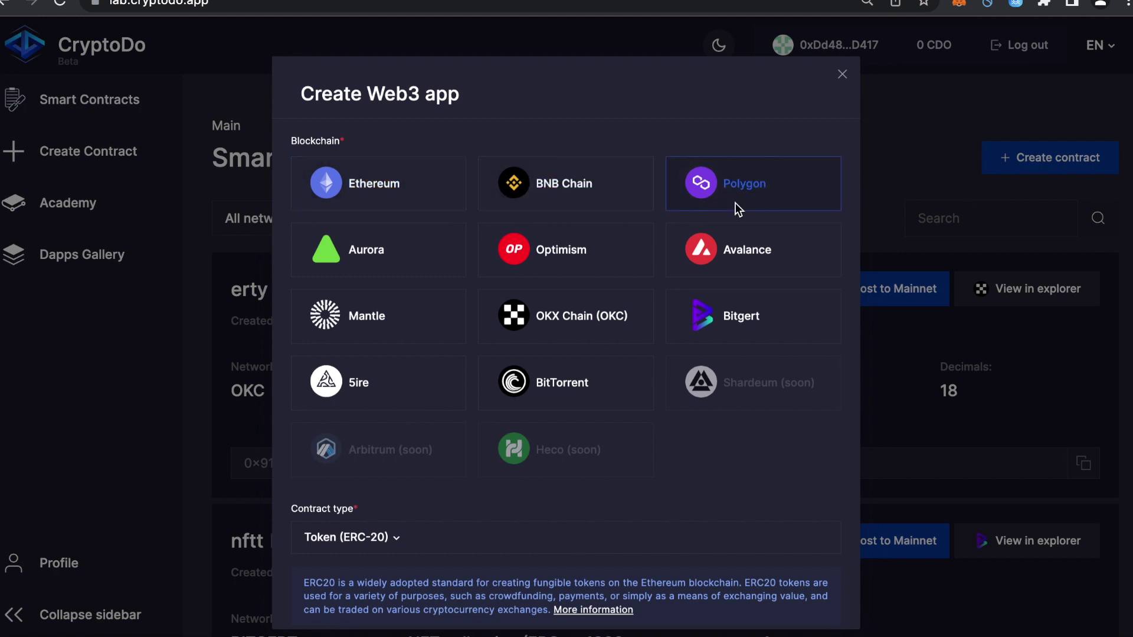
# Choose BitTorrent as the blockchain and Blockchain lottery as the contract type, then proceed
pyautogui.click(578, 407)
pyautogui.scroll(-2, 593, 484)
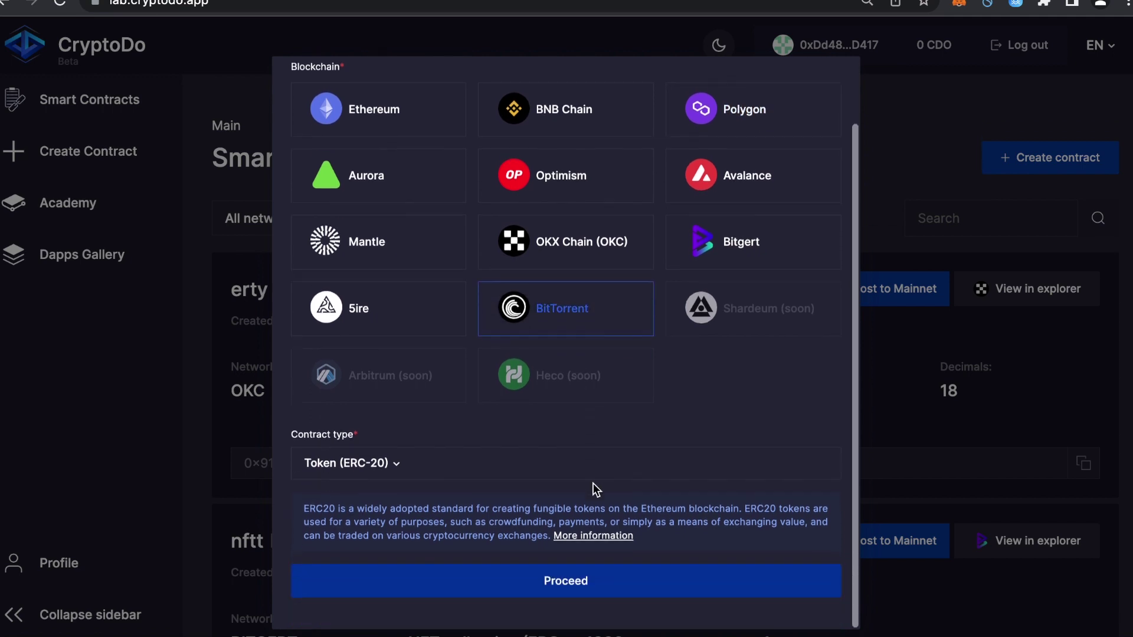
pyautogui.click(437, 464)
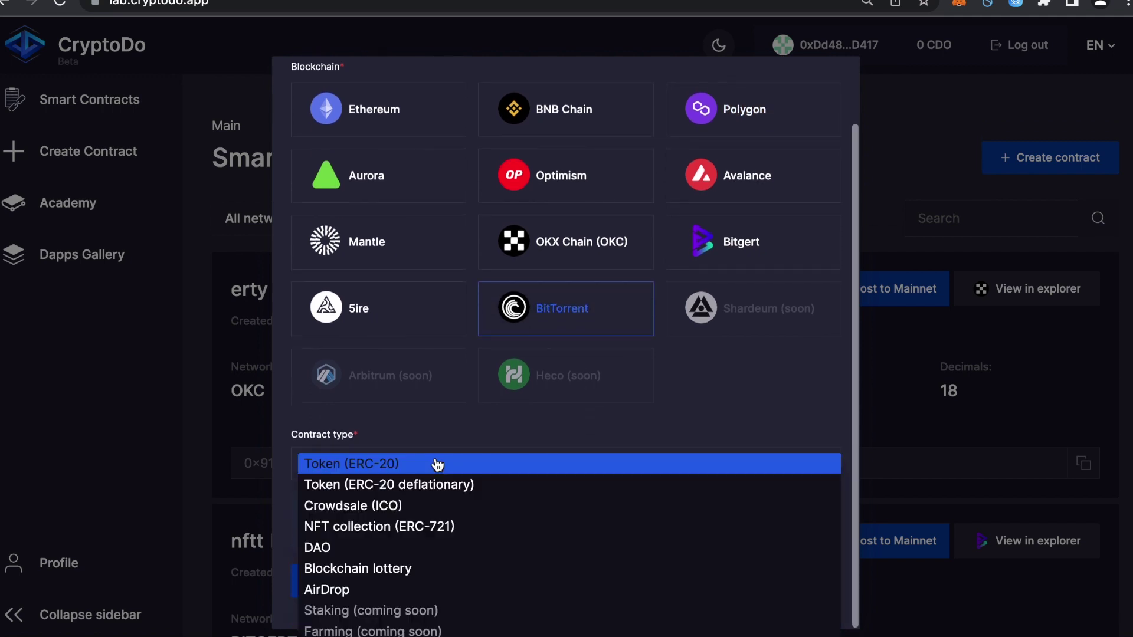
pyautogui.click(391, 569)
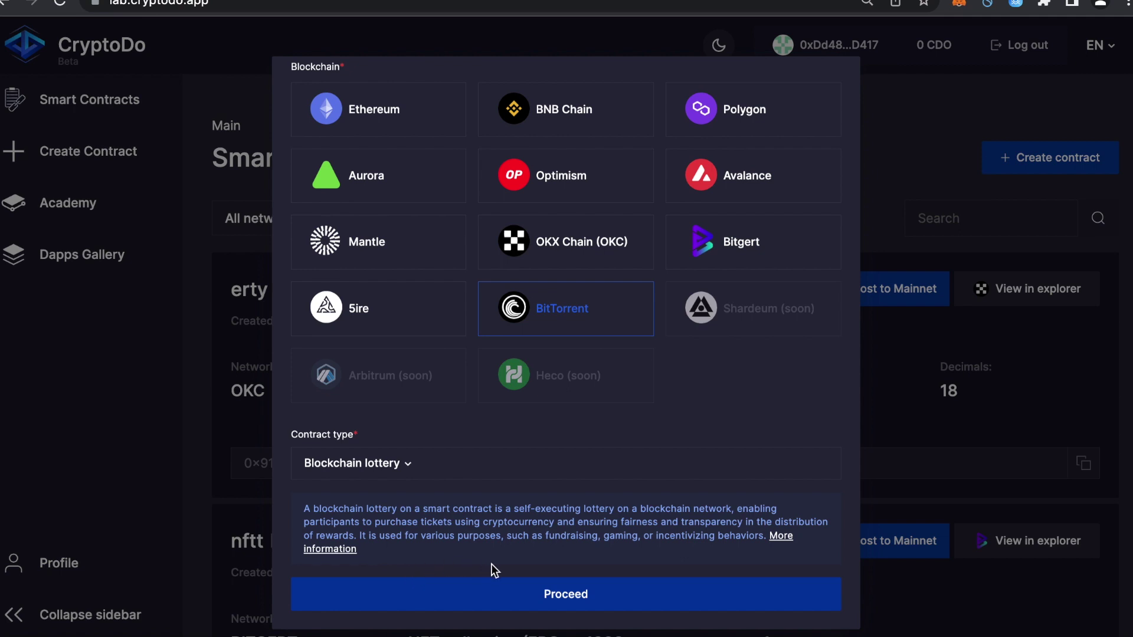
pyautogui.click(531, 605)
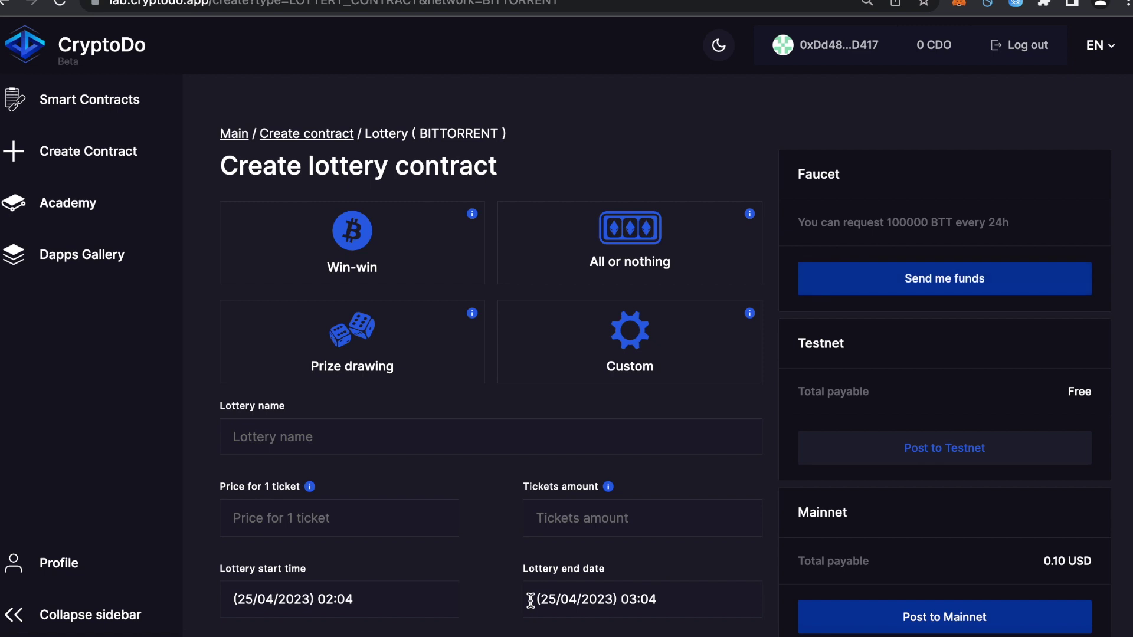
pyautogui.scroll(-1, 531, 600)
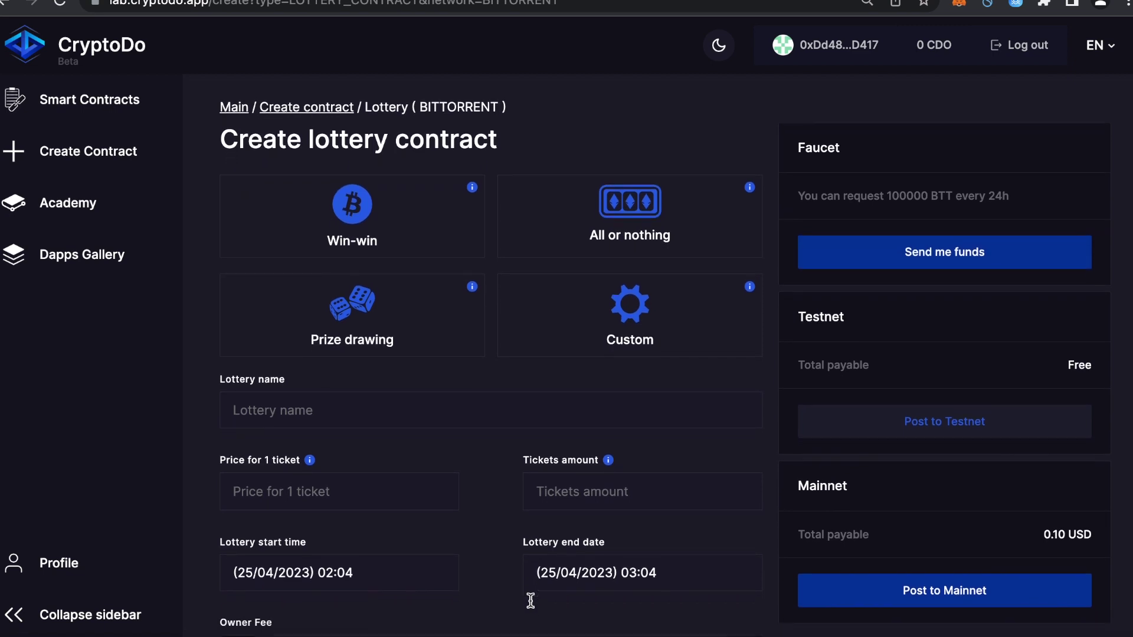
pyautogui.scroll(-1, 530, 601)
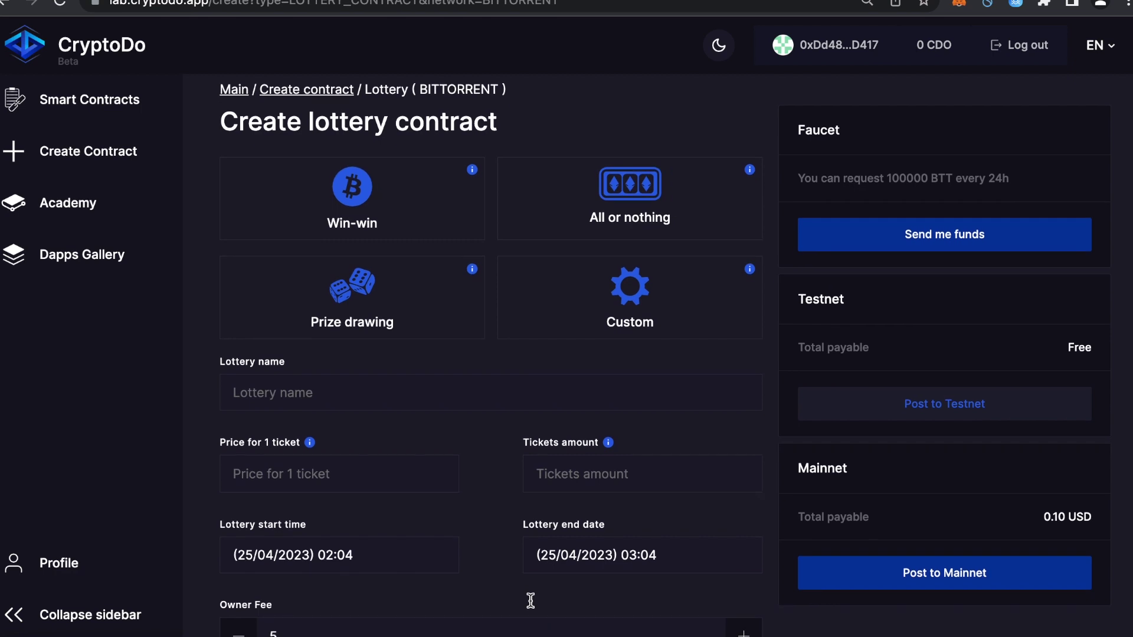
pyautogui.scroll(-1, 531, 601)
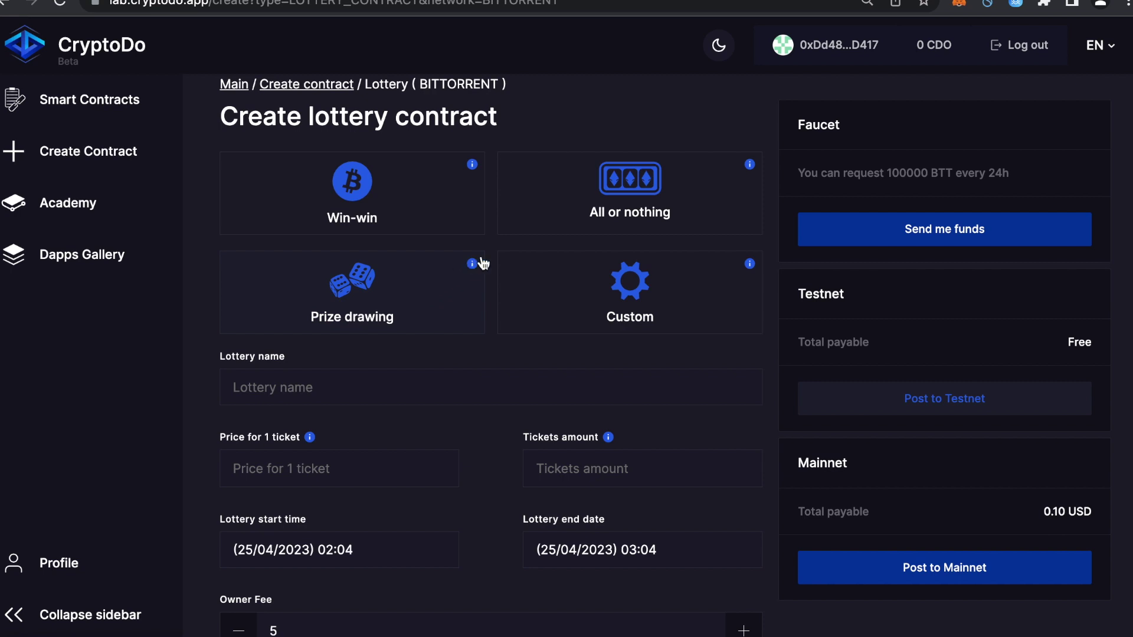
# Choose the All or nothing lottery type, named test, with ticket price 1 and 993 tickets
pyautogui.click(533, 225)
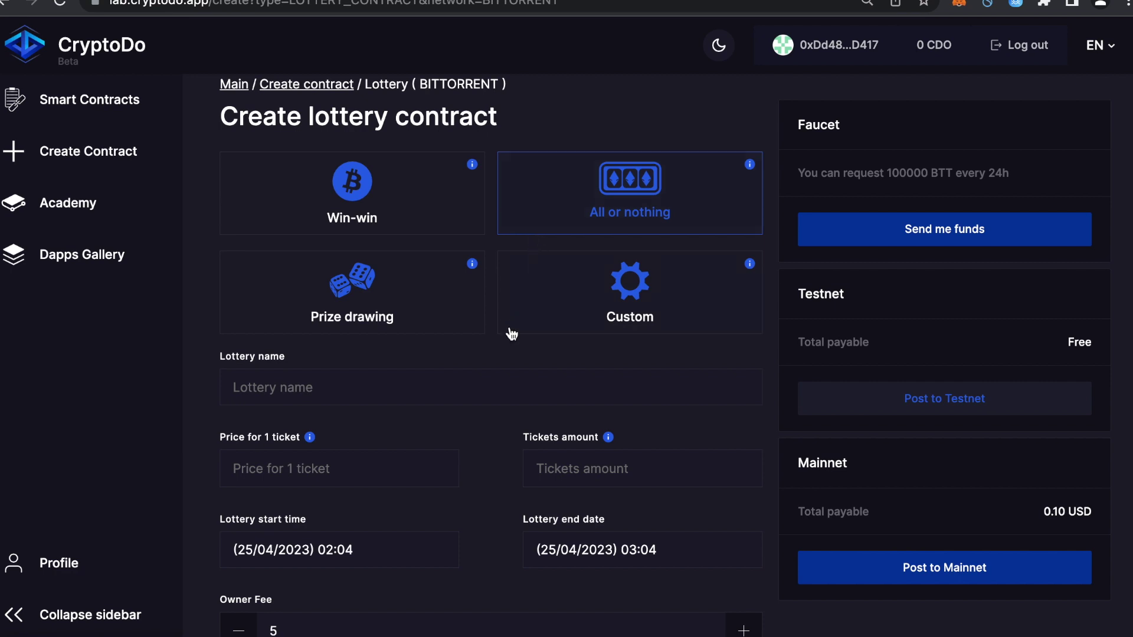
pyautogui.scroll(-1, 472, 402)
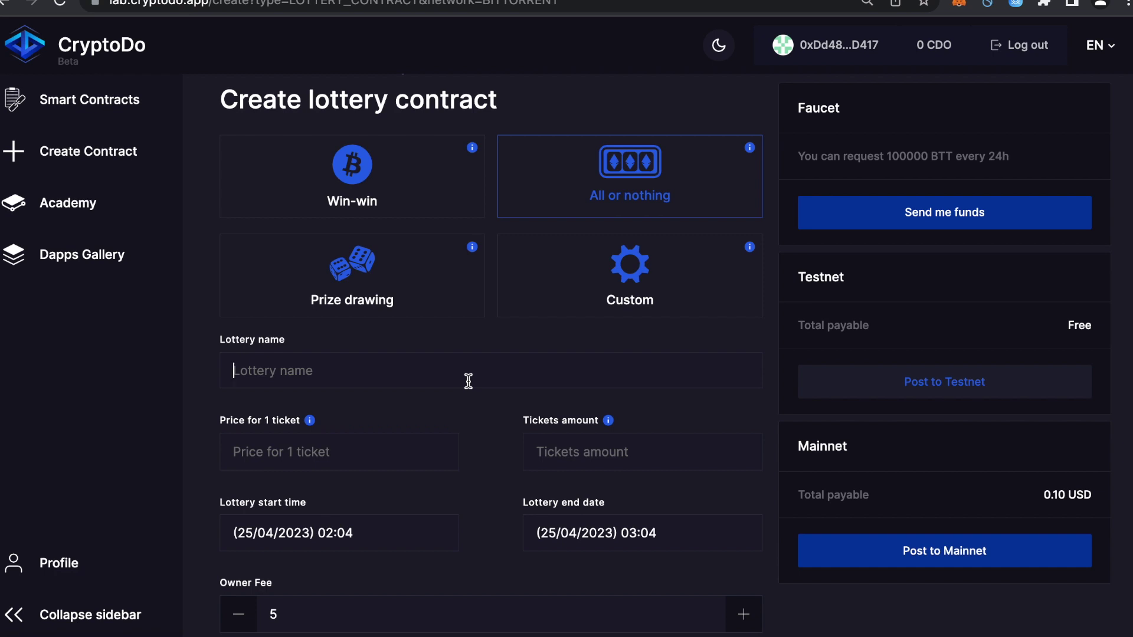
pyautogui.write('test')
pyautogui.click(385, 456)
pyautogui.write('1')
pyautogui.click(546, 452)
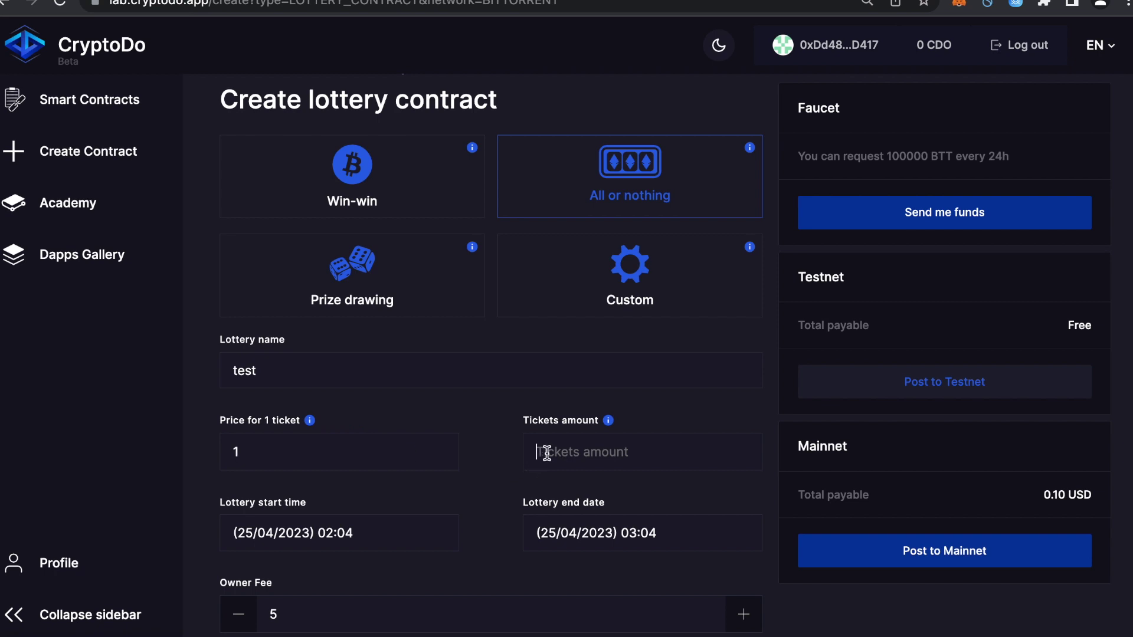
pyautogui.write('1000')
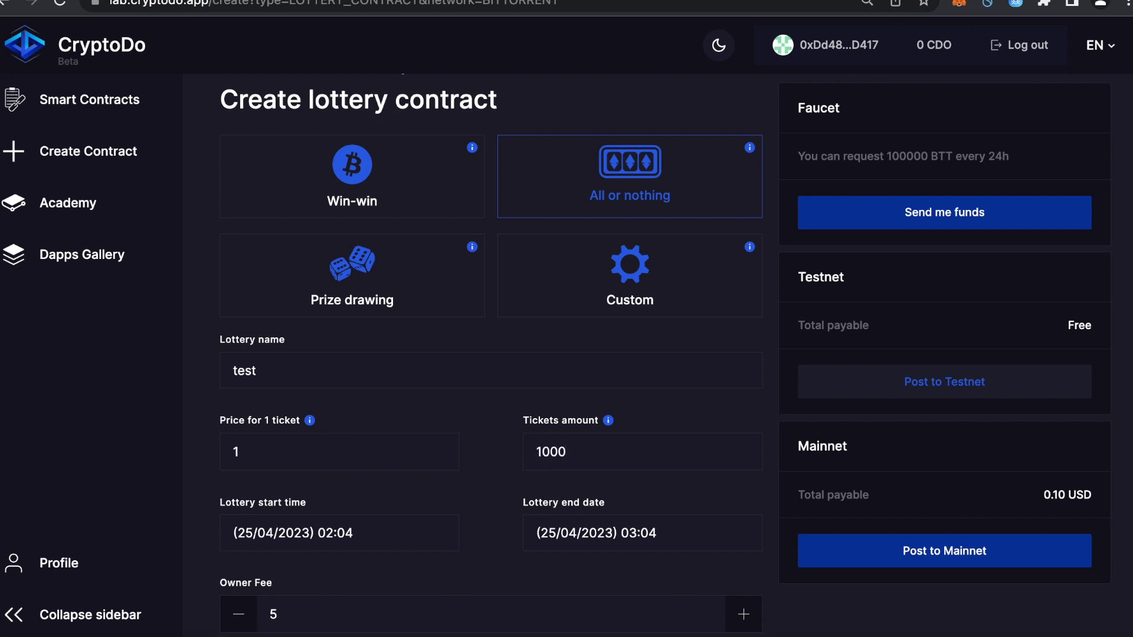
# Set the lottery to run from 26/04/2023 02:04 to 29/04/2023 03:04
pyautogui.scroll(-7, 547, 453)
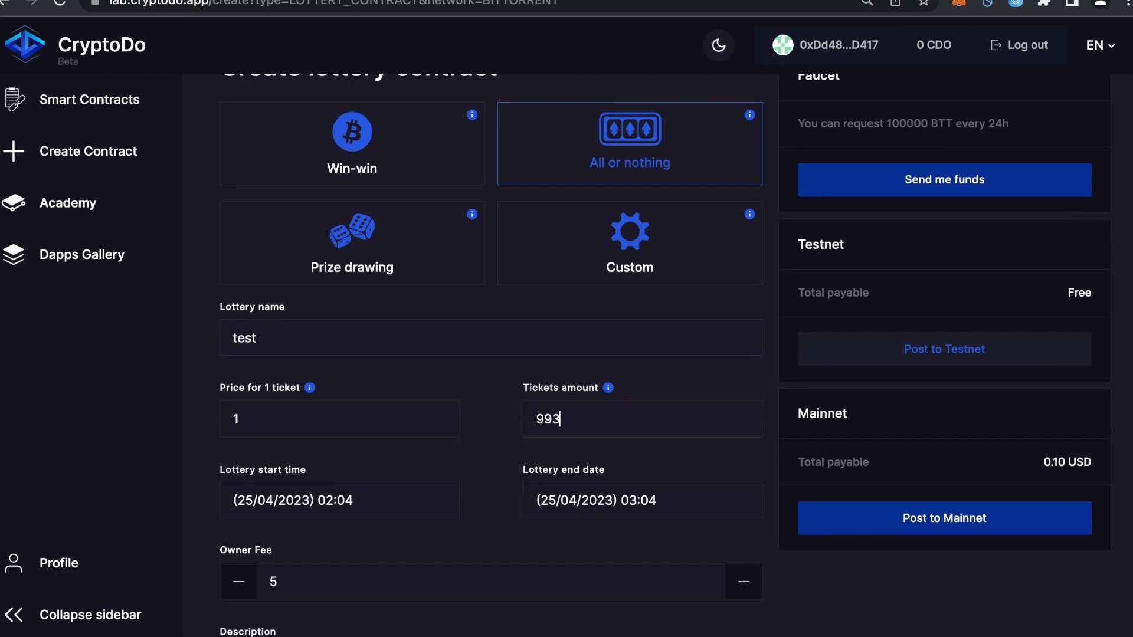
pyautogui.click(411, 501)
pyautogui.click(313, 399)
pyautogui.click(607, 500)
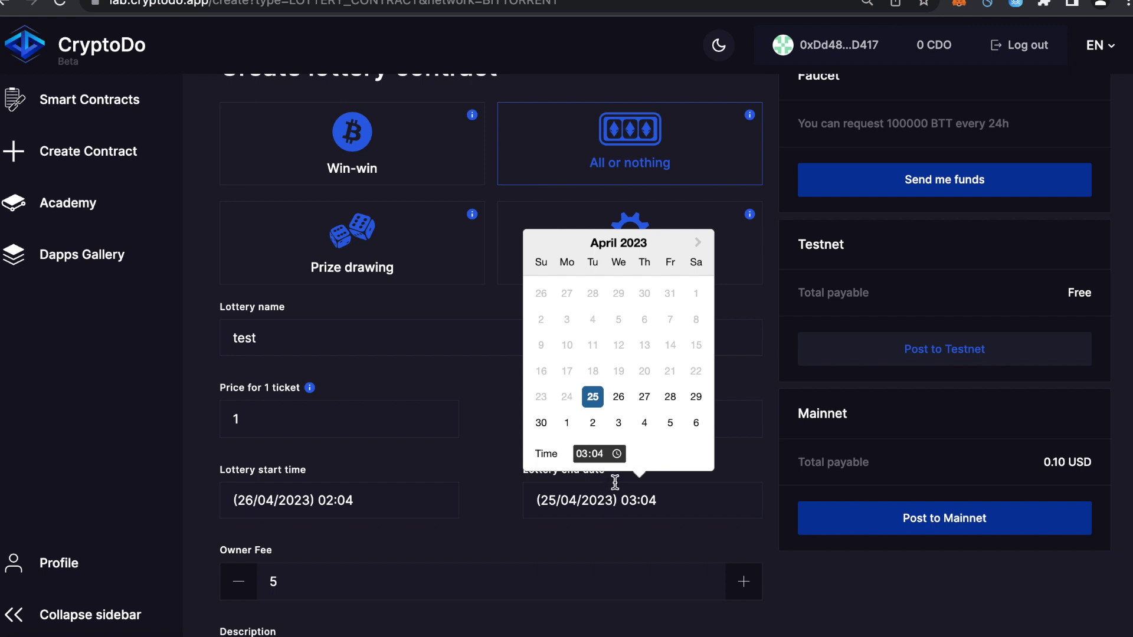
pyautogui.click(694, 396)
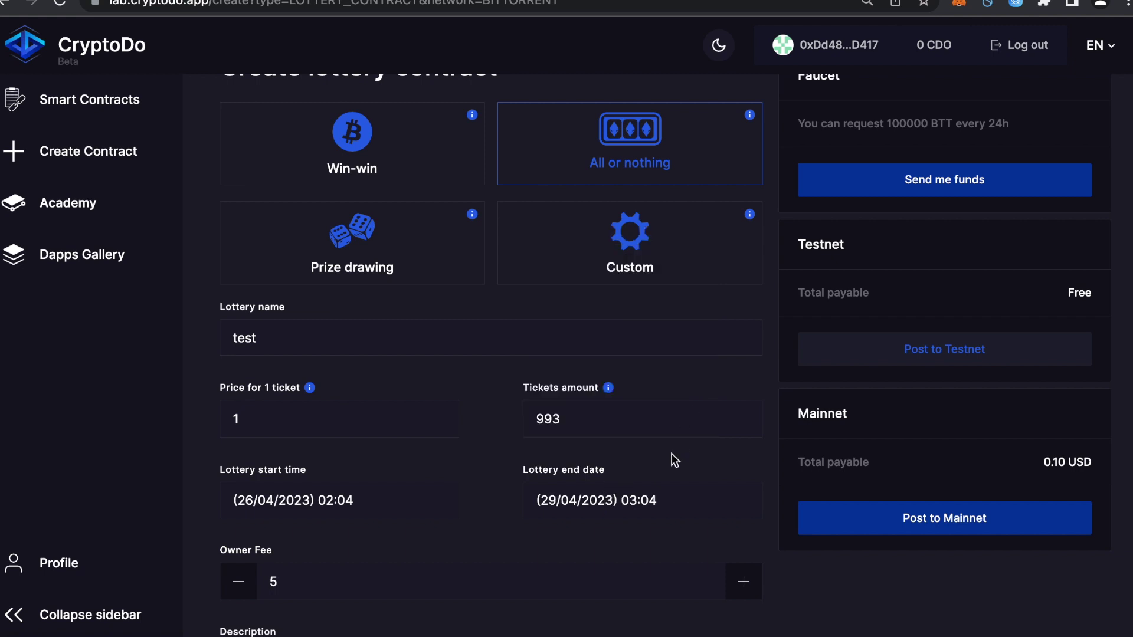
pyautogui.scroll(-3, 671, 458)
# Change the Owner Fee from 5 to 7
pyautogui.click(464, 442)
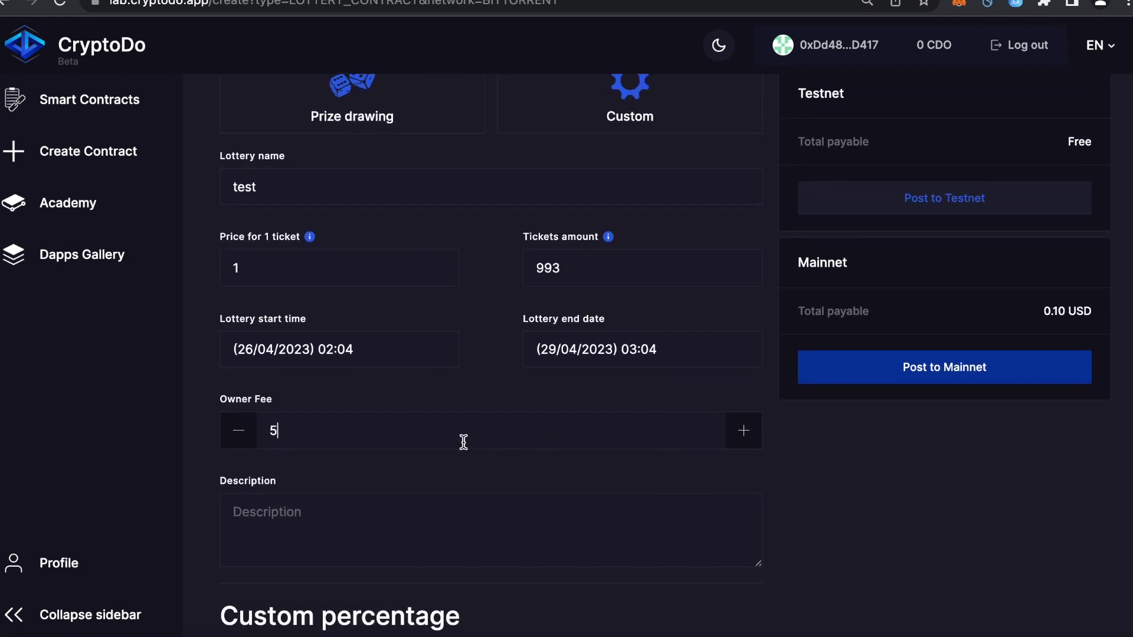
pyautogui.press('BackSpace')
pyautogui.write('10')
pyautogui.press('BackSpace')
pyautogui.press('BackSpace')
pyautogui.write('8')
pyautogui.press('BackSpace')
pyautogui.write('7')
# Try the reward percentage sliders, keeping the 60%, 40% and 0% split unchanged
pyautogui.scroll(-5, 665, 350)
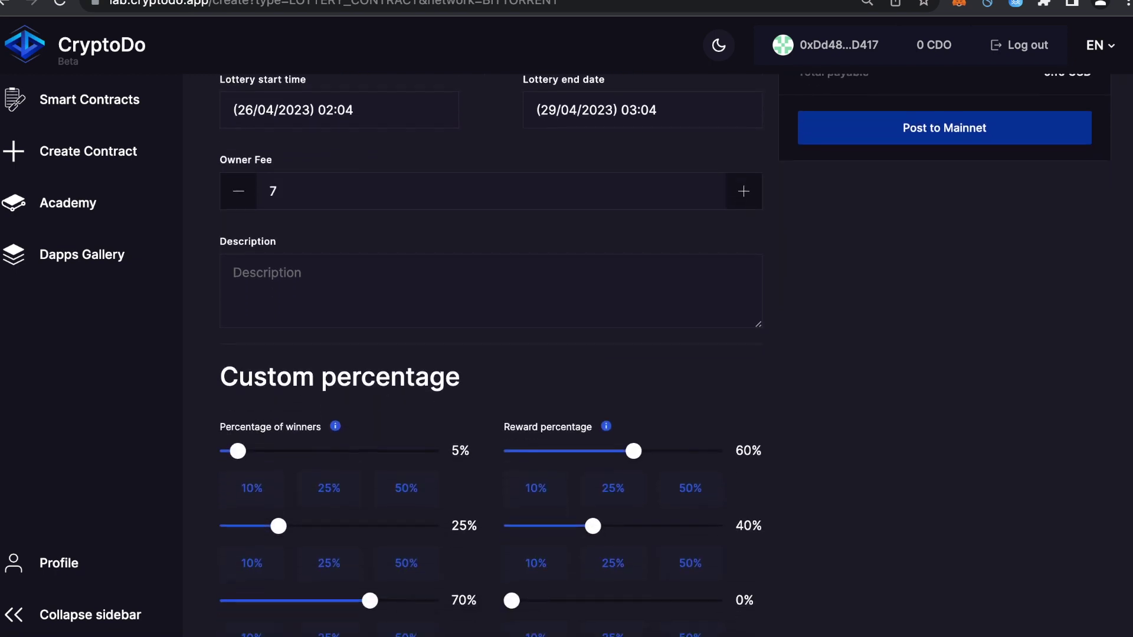
pyautogui.scroll(-2, 577, 450)
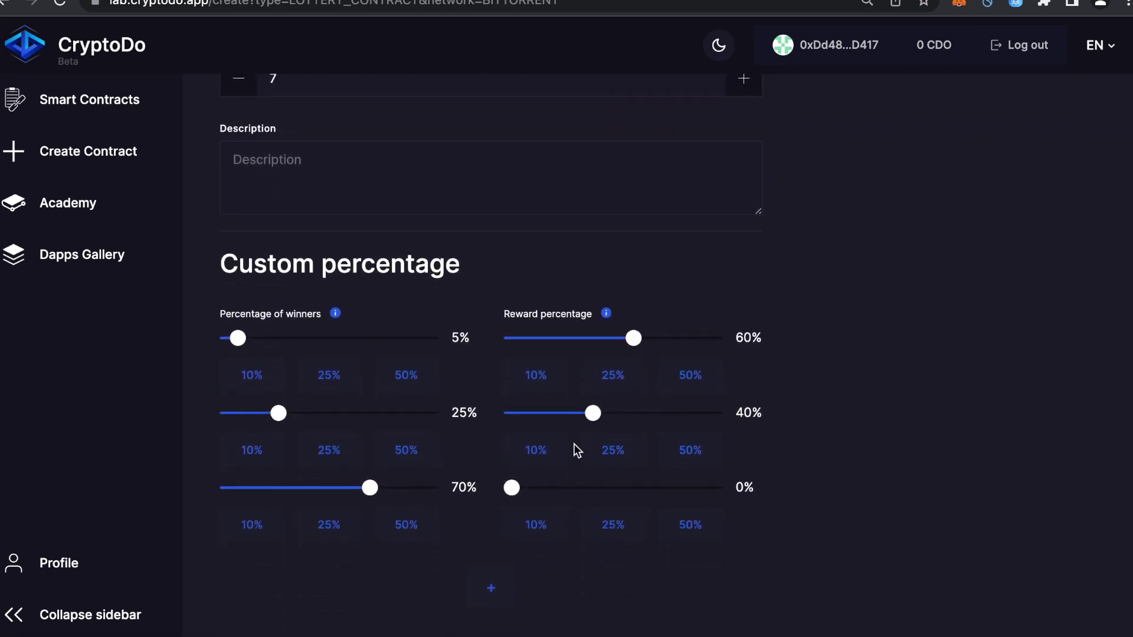
pyautogui.moveTo(631, 347)
pyautogui.mouseDown()
pyautogui.moveTo(586, 346)
pyautogui.moveTo(642, 343)
pyautogui.mouseUp()
pyautogui.moveTo(595, 415); pyautogui.dragTo(576, 415)
pyautogui.moveTo(636, 348)
pyautogui.mouseDown()
pyautogui.moveTo(617, 341)
pyautogui.moveTo(640, 340)
pyautogui.mouseUp()
pyautogui.scroll(4, 809, 308)
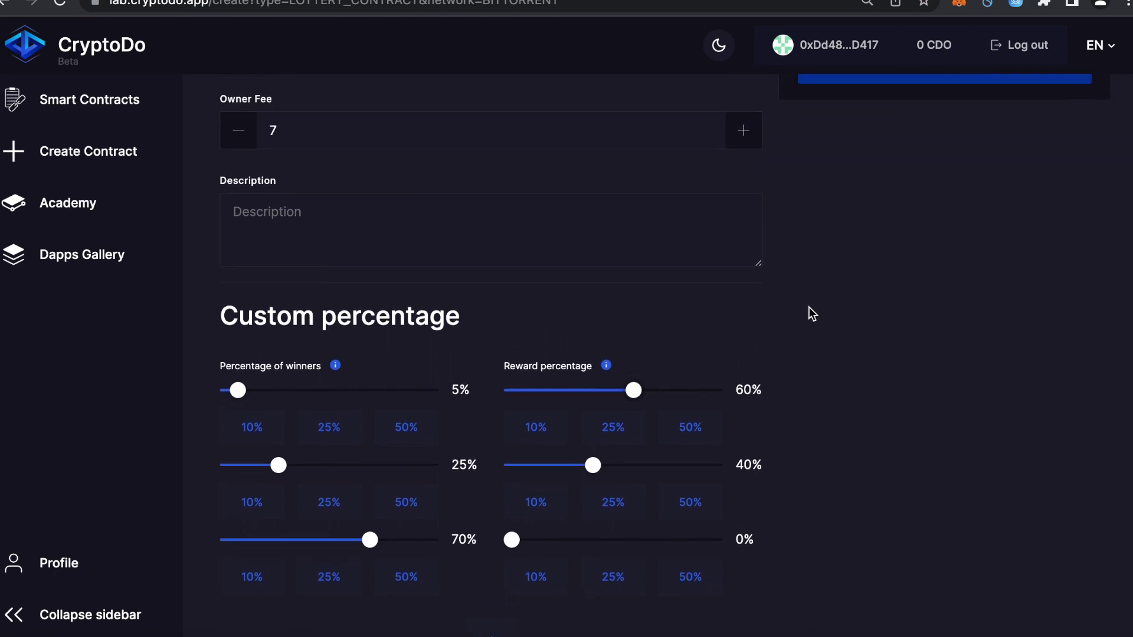
pyautogui.scroll(5, 809, 307)
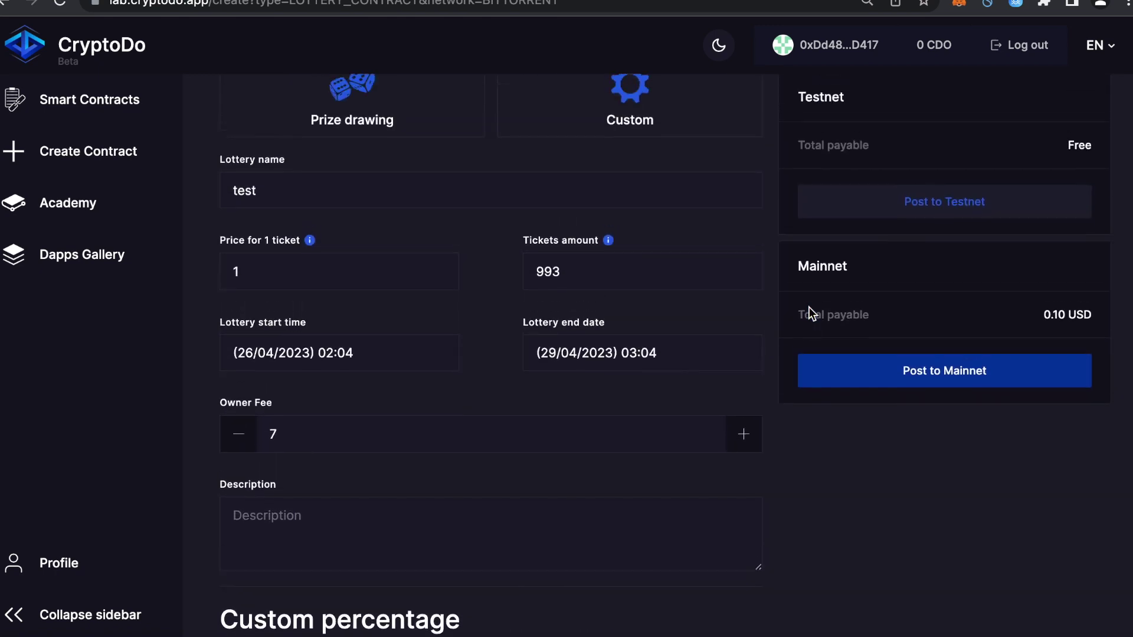
pyautogui.scroll(2, 810, 307)
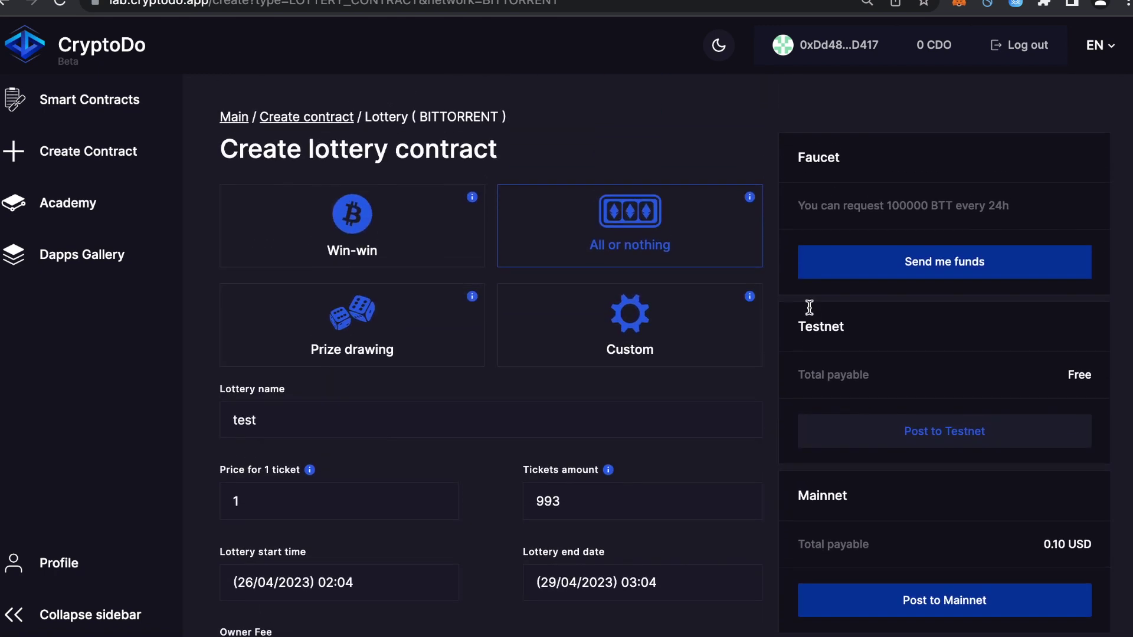
# Lock in the lottery details, check the BitTorrent payment cost without paying, and request faucet BTT
pyautogui.click(912, 600)
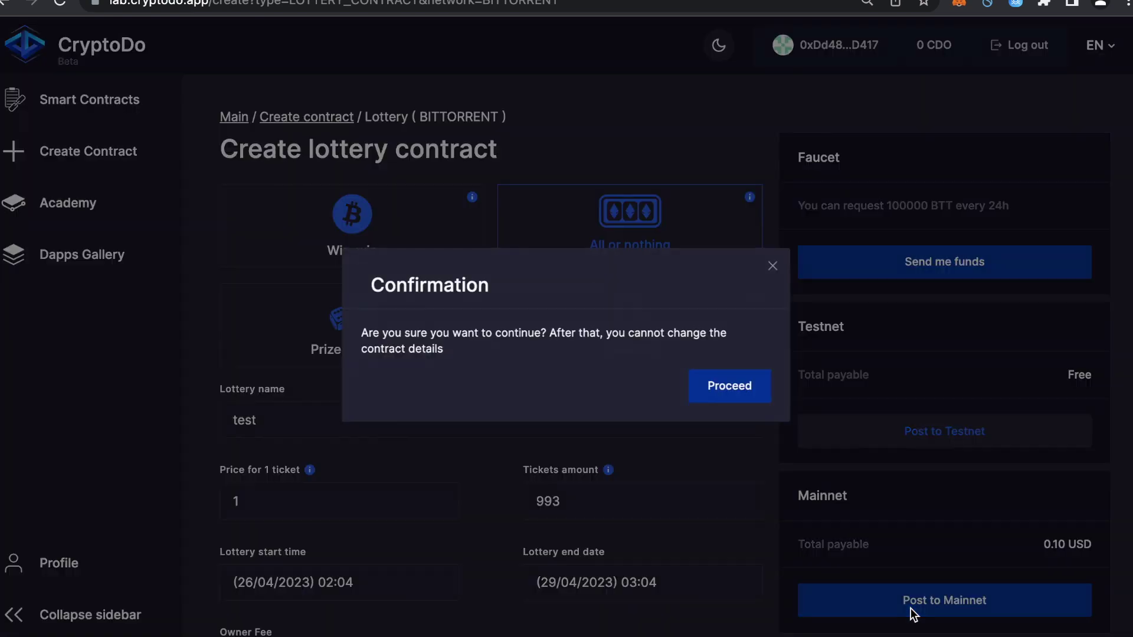
pyautogui.click(735, 394)
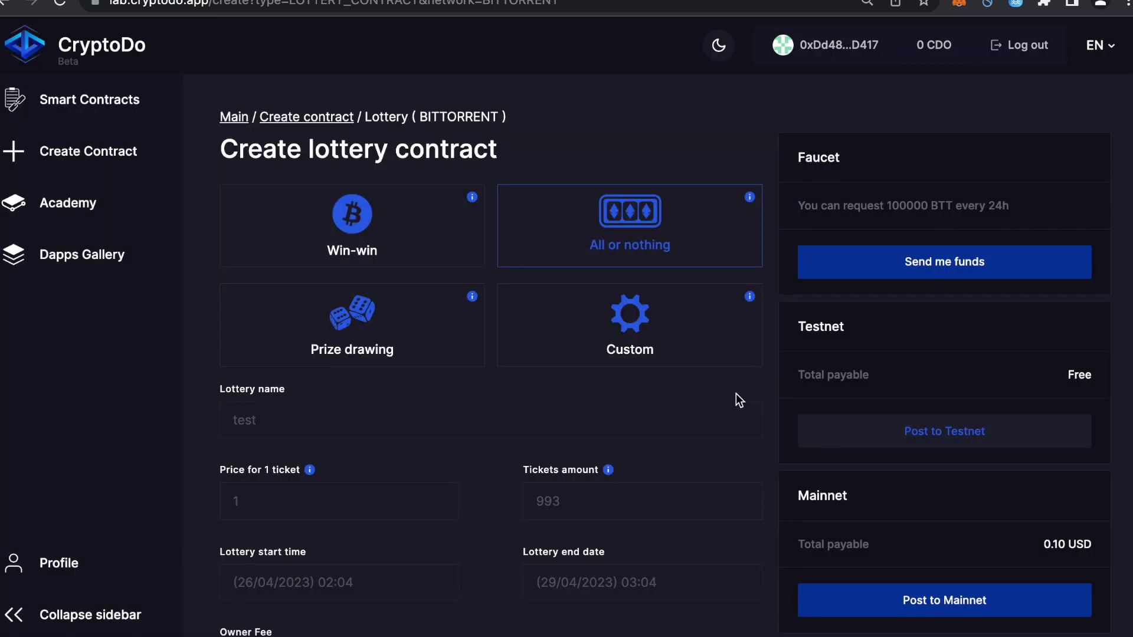
pyautogui.click(481, 380)
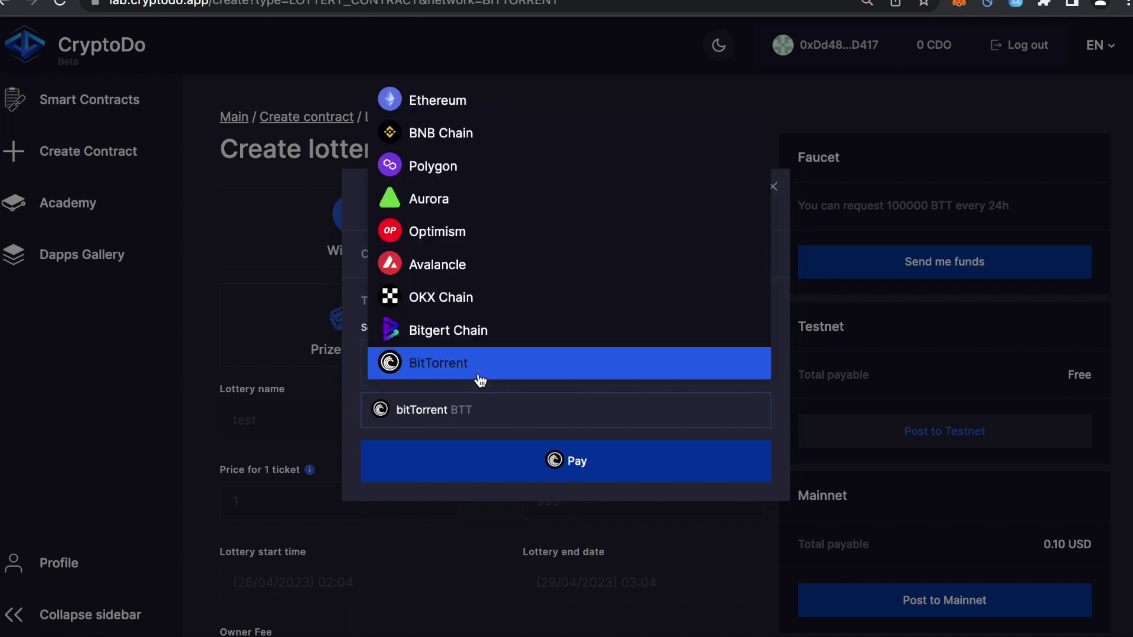
pyautogui.click(521, 394)
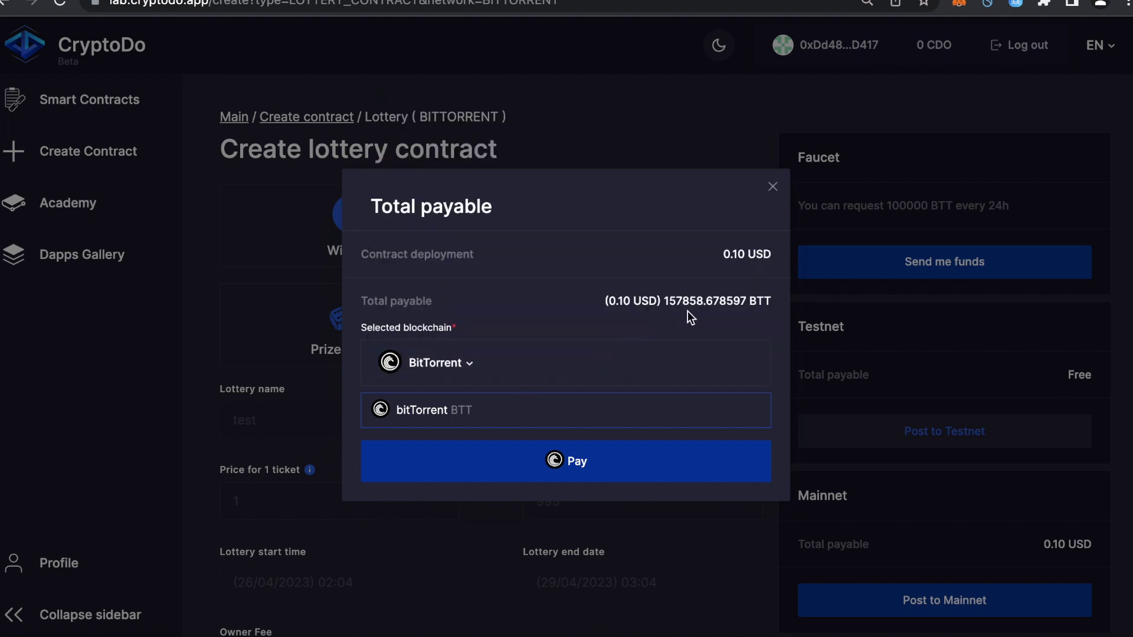
pyautogui.click(773, 188)
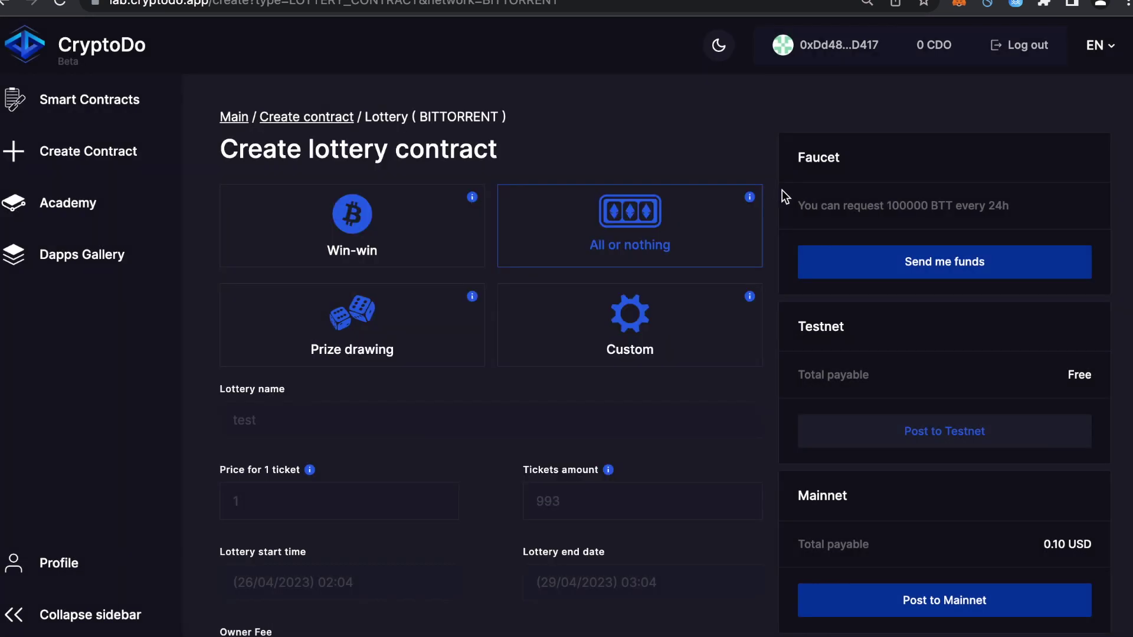
pyautogui.click(880, 271)
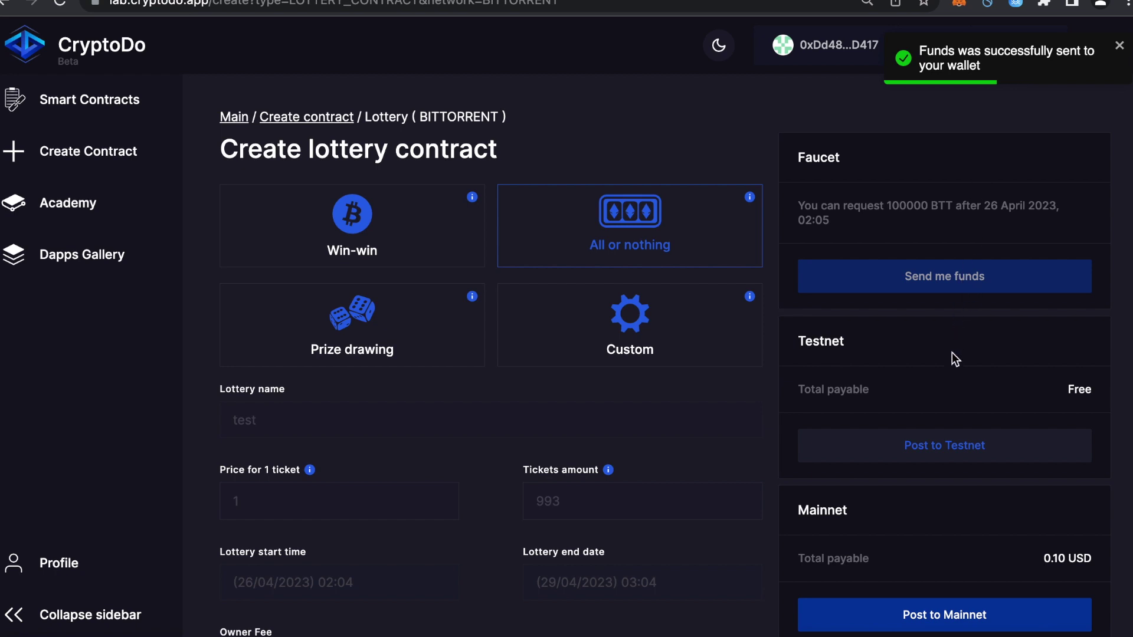
# Post the lottery to the BitTorrent testnet, switching the wallet network and confirming the deployment
pyautogui.click(975, 462)
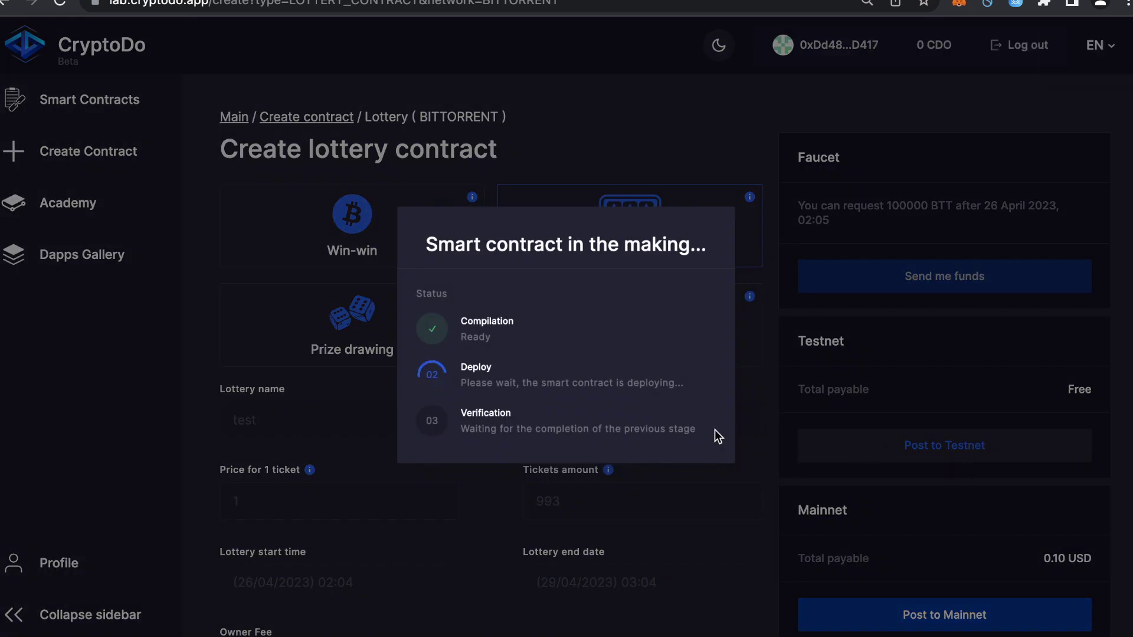
pyautogui.click(1043, 451)
pyautogui.click(1043, 455)
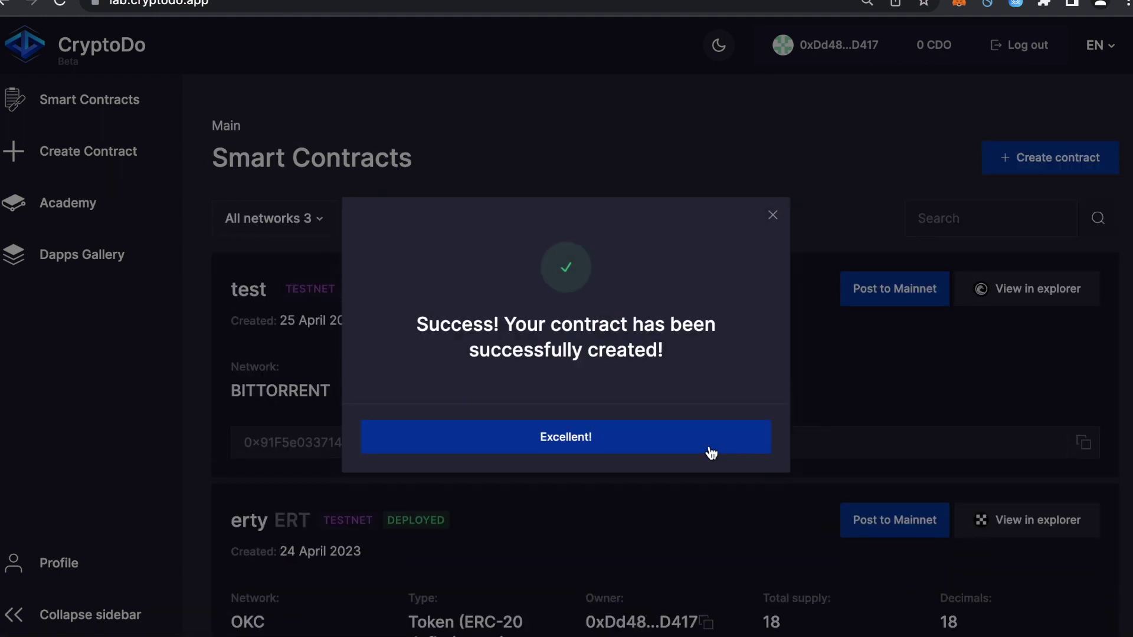
# Dismiss the success message and review the test contract's details in CryptoDo
pyautogui.click(670, 451)
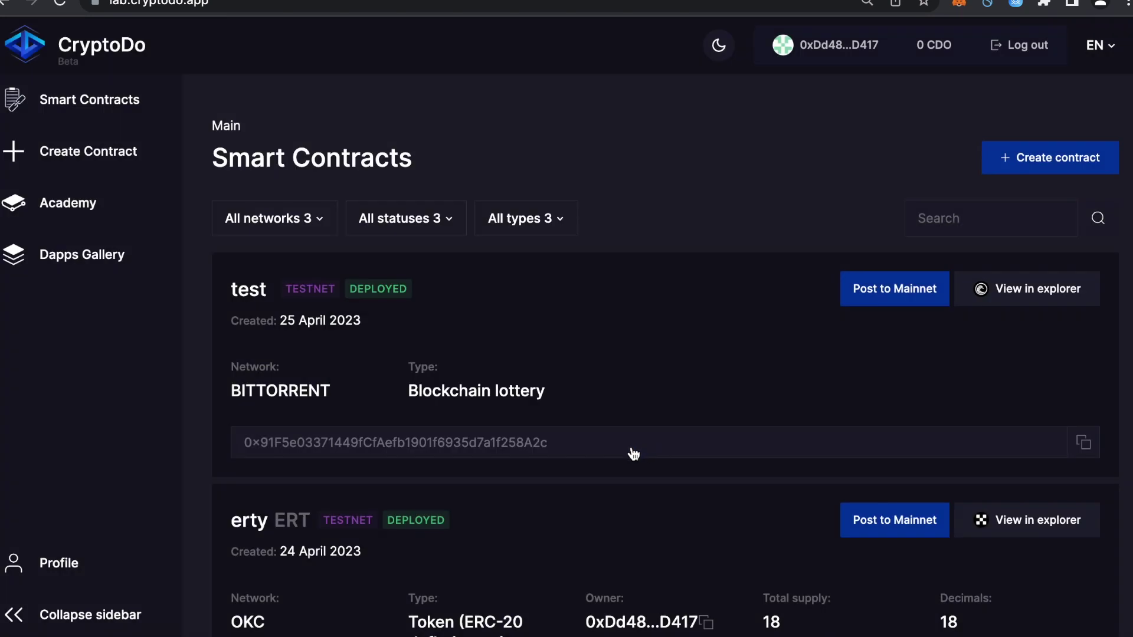
pyautogui.click(236, 291)
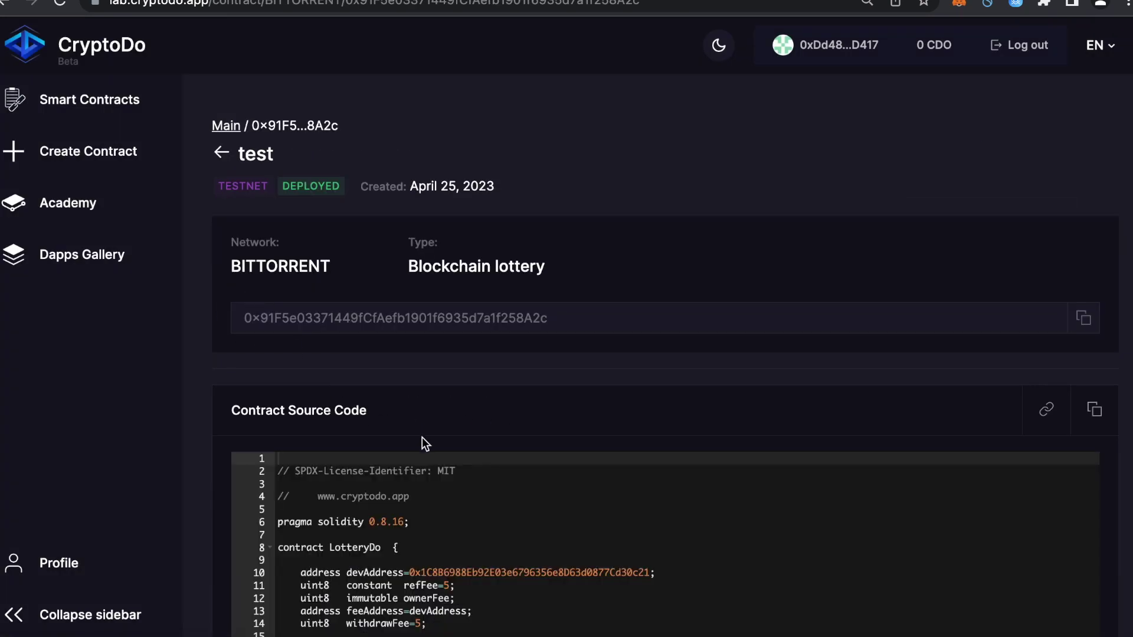
pyautogui.scroll(-5, 422, 437)
pyautogui.scroll(4, 422, 437)
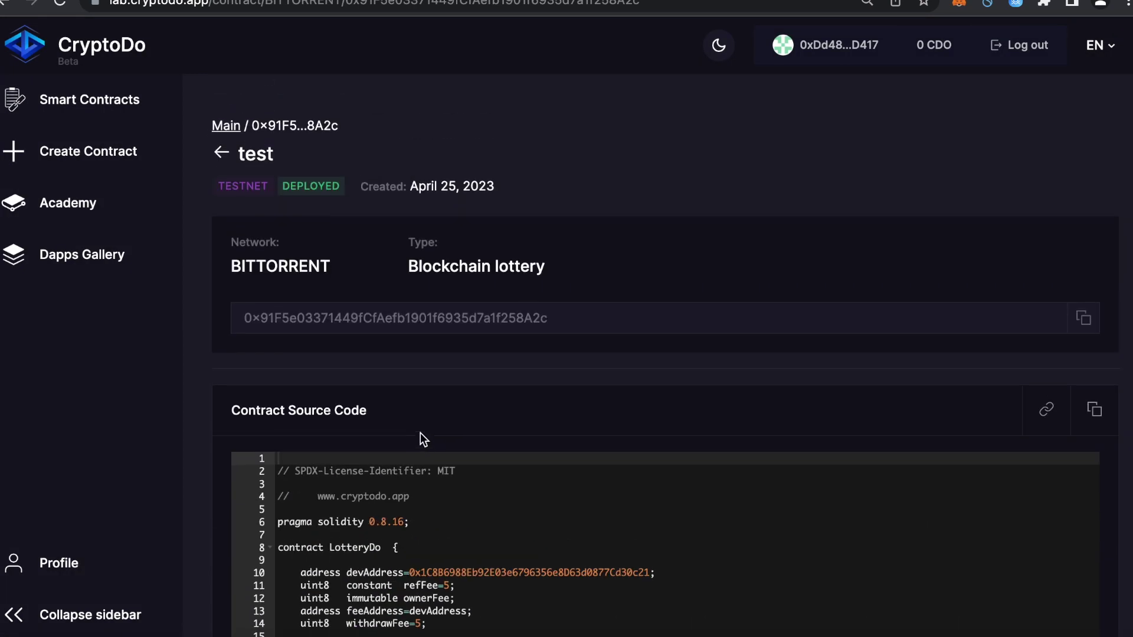
pyautogui.click(227, 155)
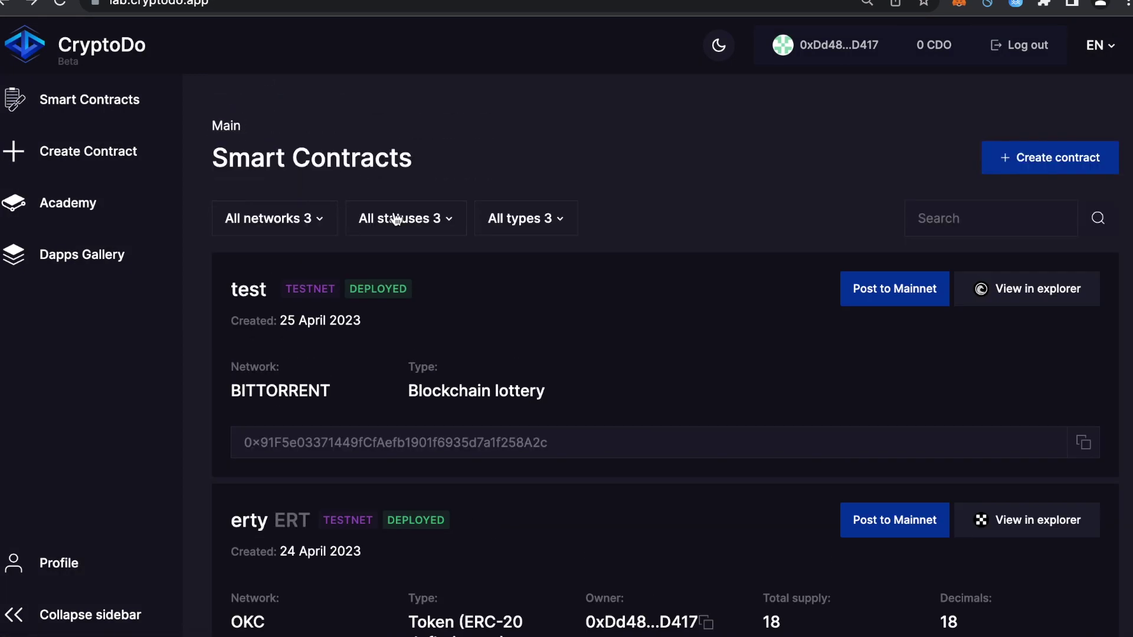
# View the test contract's verified source and Write Contract functions on BTTCScan, then close the tab
pyautogui.click(1023, 301)
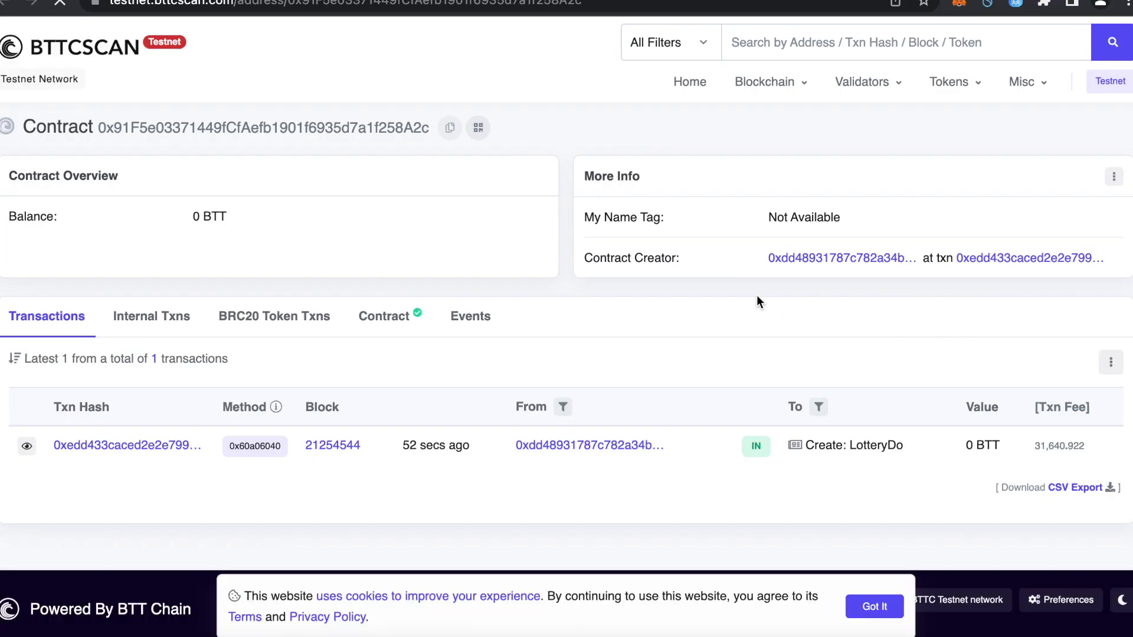
pyautogui.click(874, 607)
pyautogui.click(370, 317)
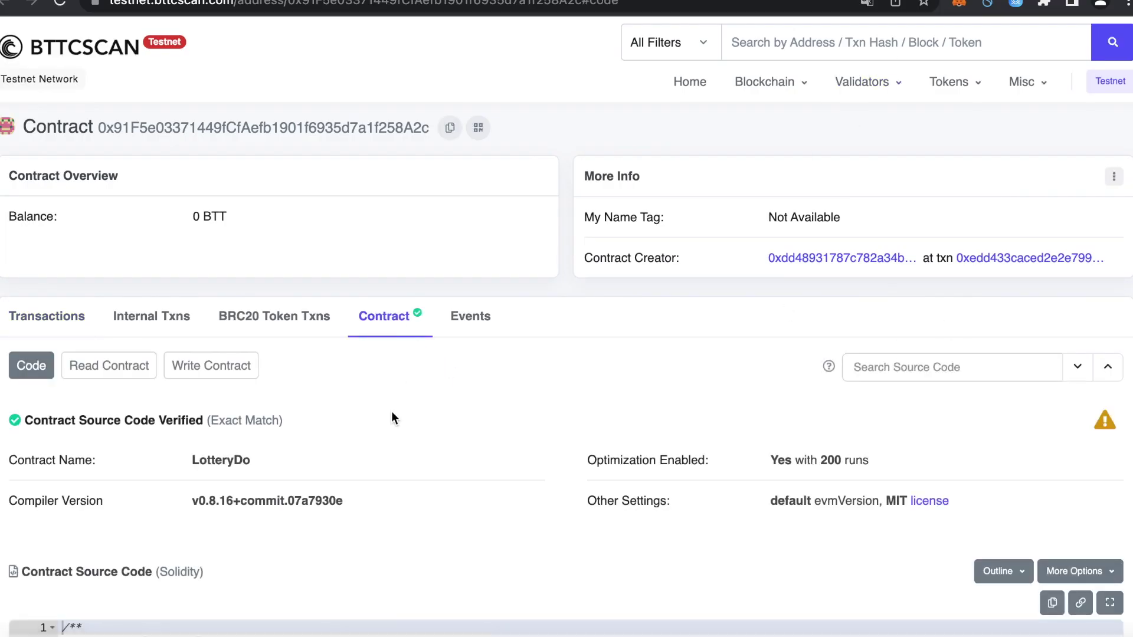
pyautogui.scroll(-1, 330, 378)
pyautogui.click(219, 297)
pyautogui.scroll(-5, 431, 372)
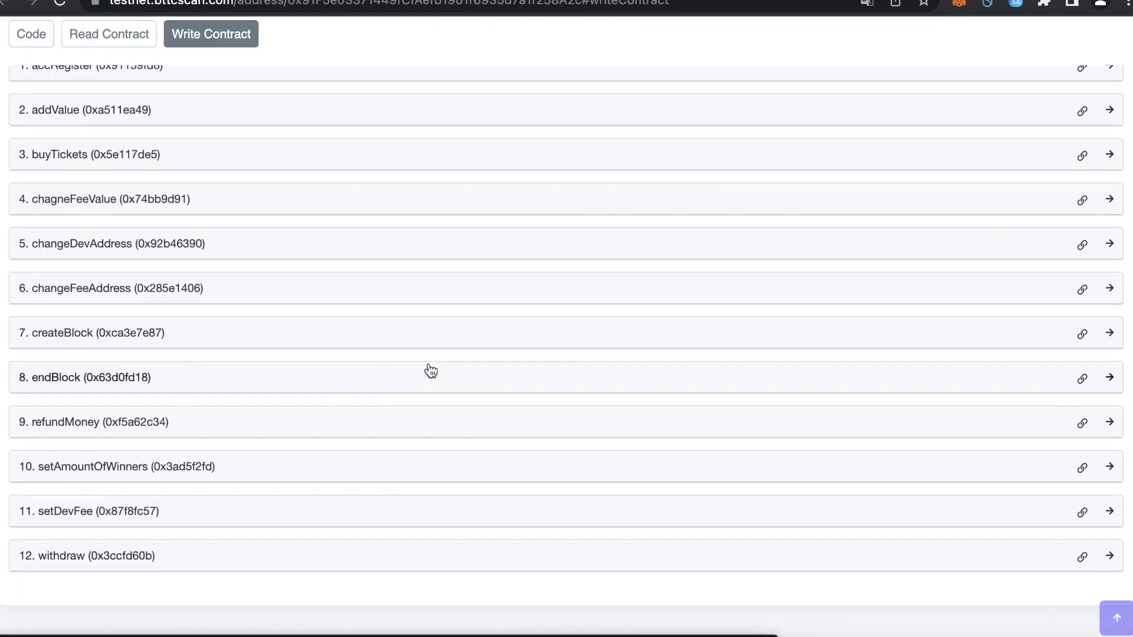
pyautogui.scroll(10, 431, 370)
pyautogui.hotkey('ctrl', 'w')
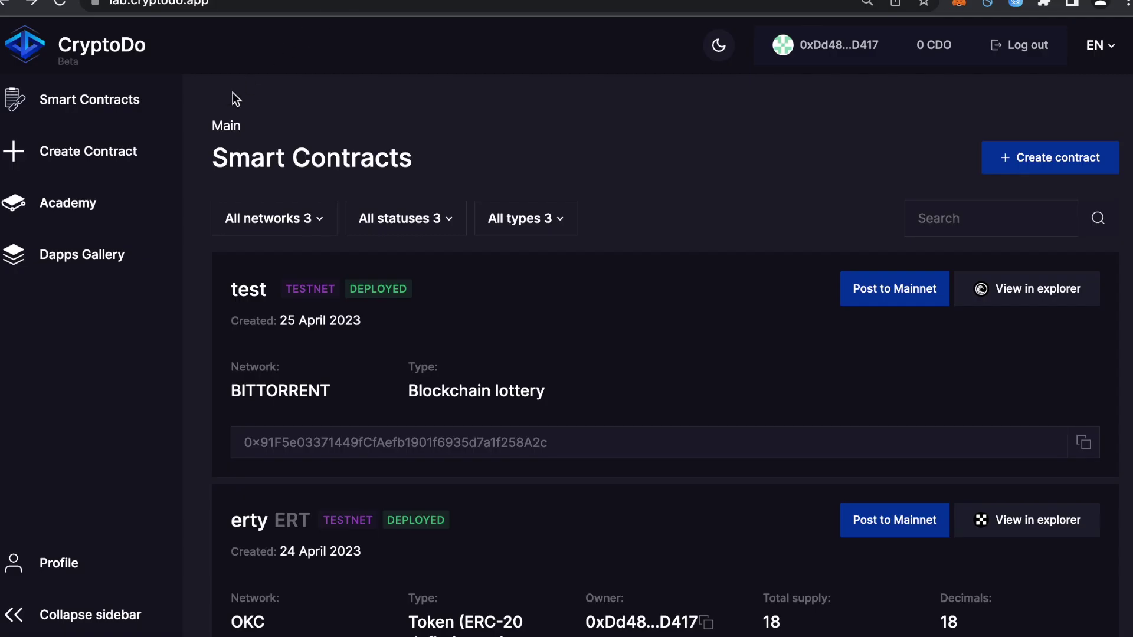
# Begin a new contract from the sidebar, correcting the contract type from AirDrop to Token (ERC-20)
pyautogui.click(122, 159)
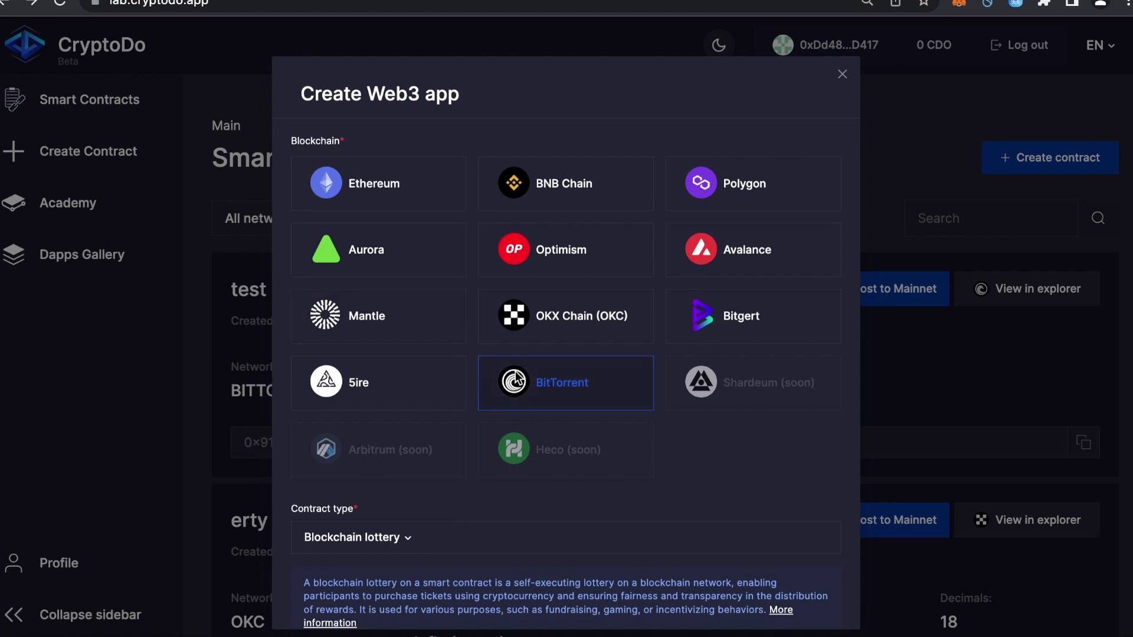
pyautogui.click(422, 546)
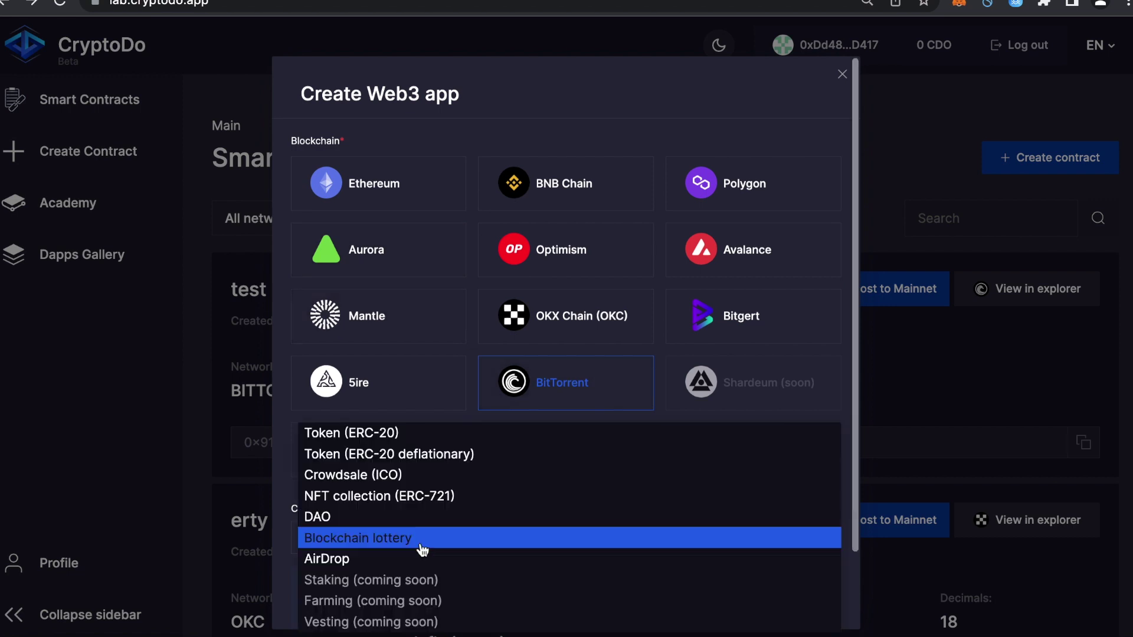
pyautogui.click(407, 560)
pyautogui.press('space')
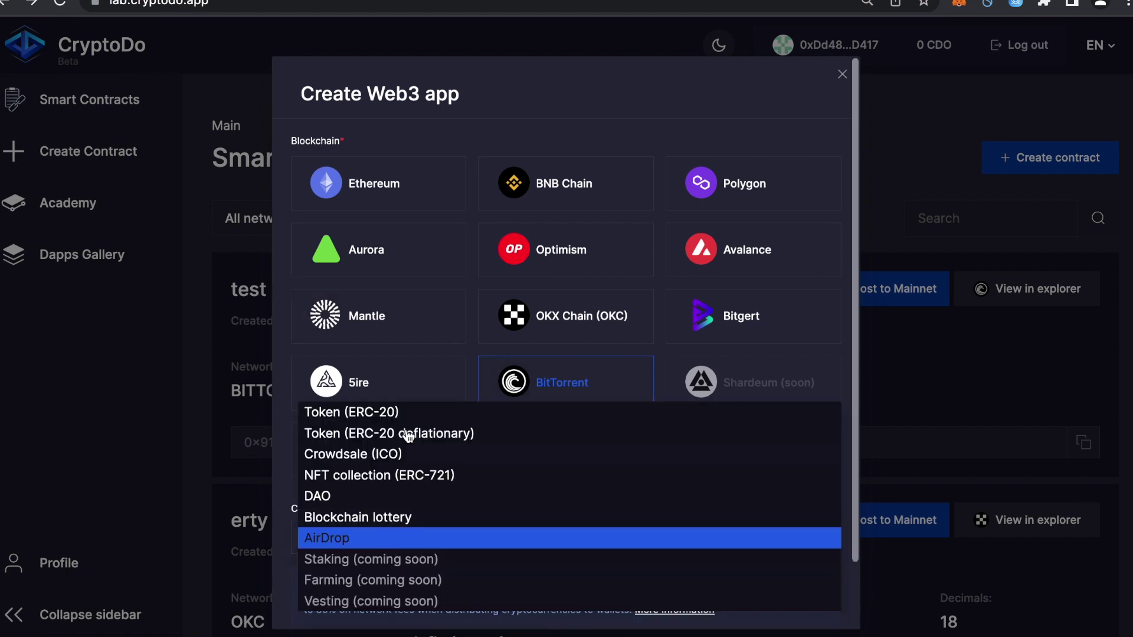
pyautogui.click(407, 416)
pyautogui.scroll(-2, 494, 539)
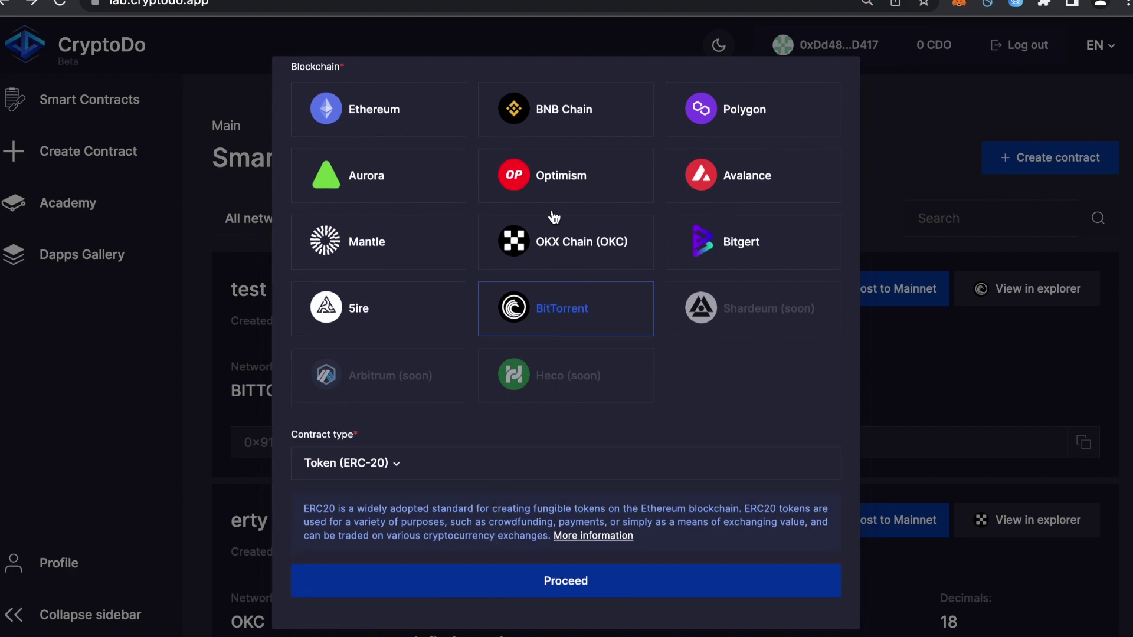